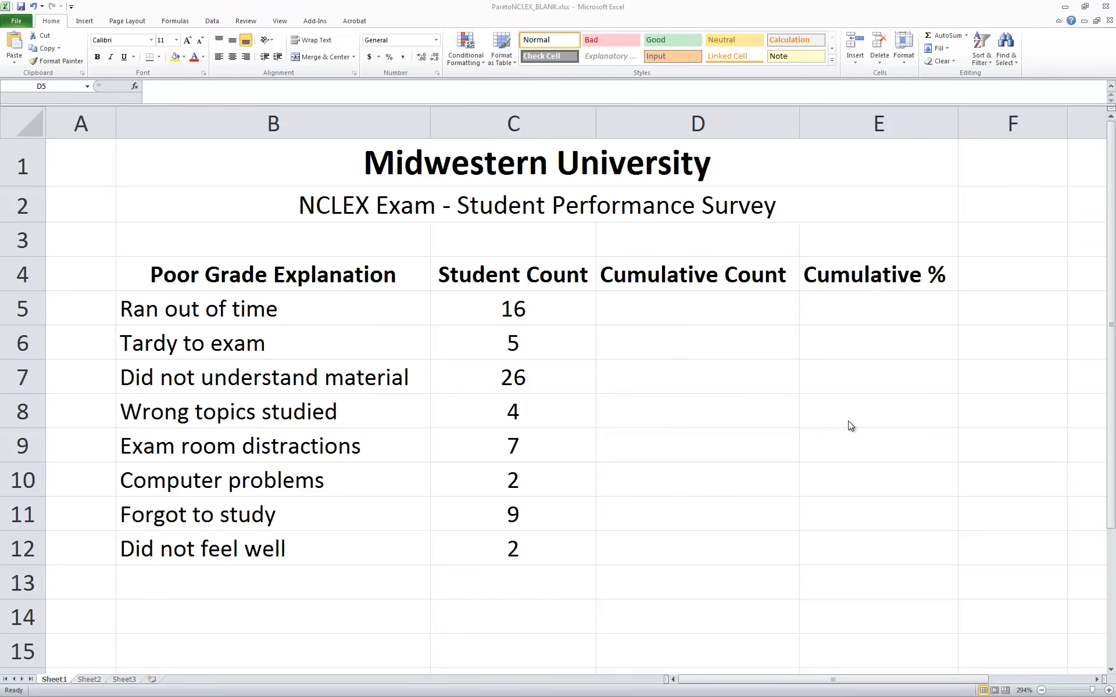
Sort the table in B4:C12 by Student Count from largest to smallest
left_click_drag(264, 276, 477, 551)
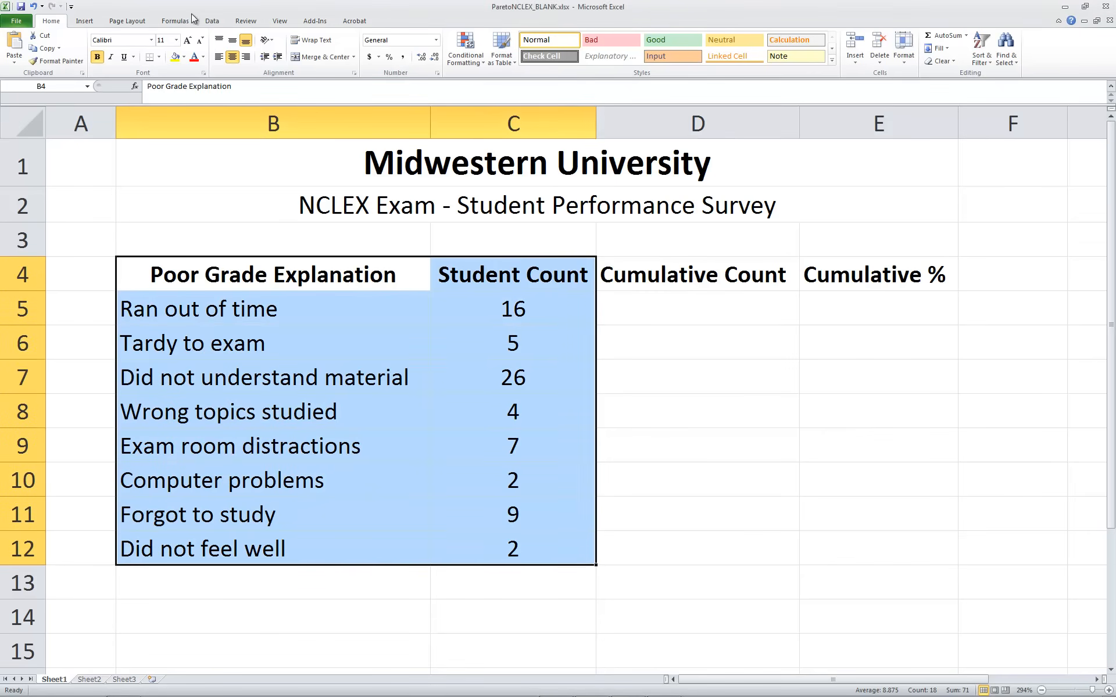
left_click(210, 22)
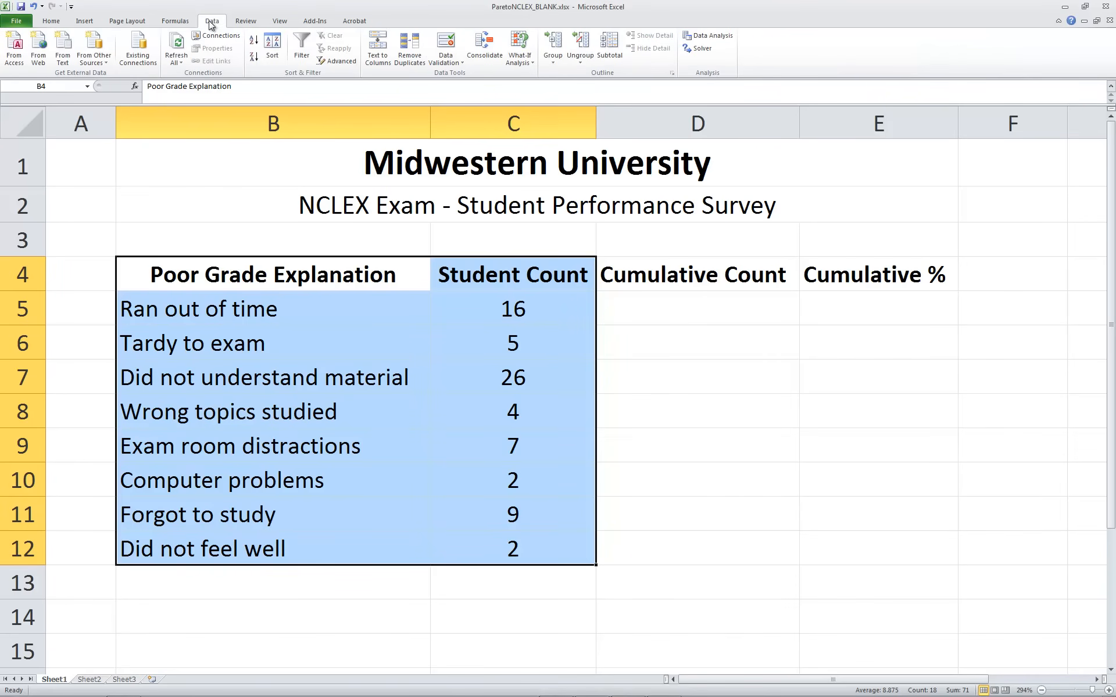
left_click(269, 55)
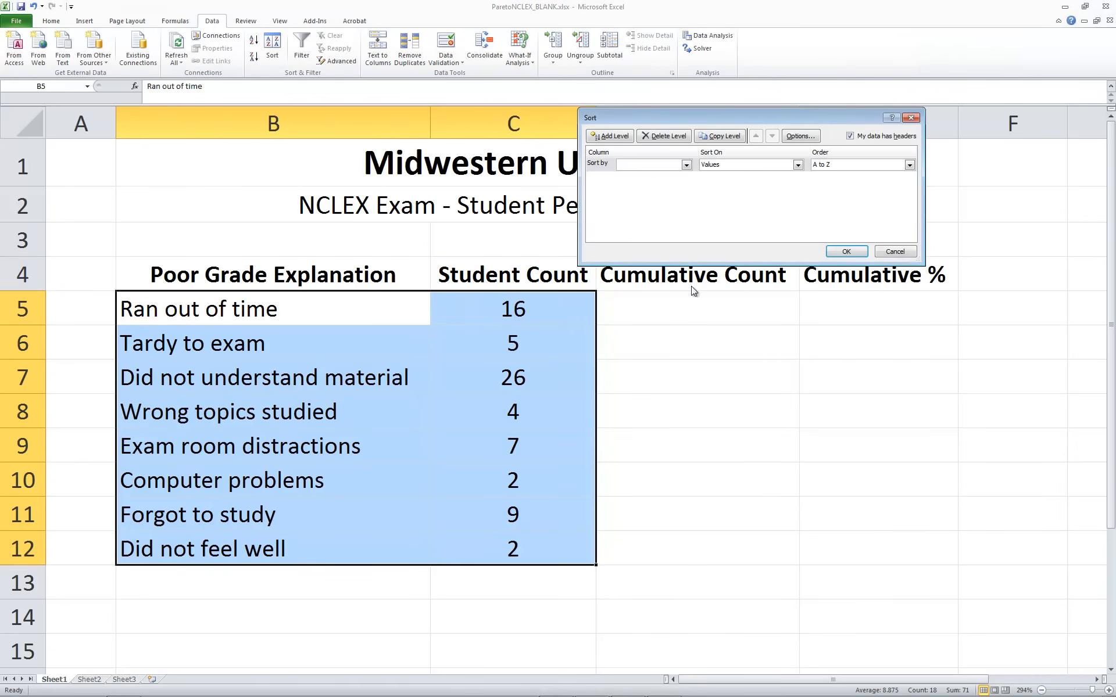
left_click(684, 166)
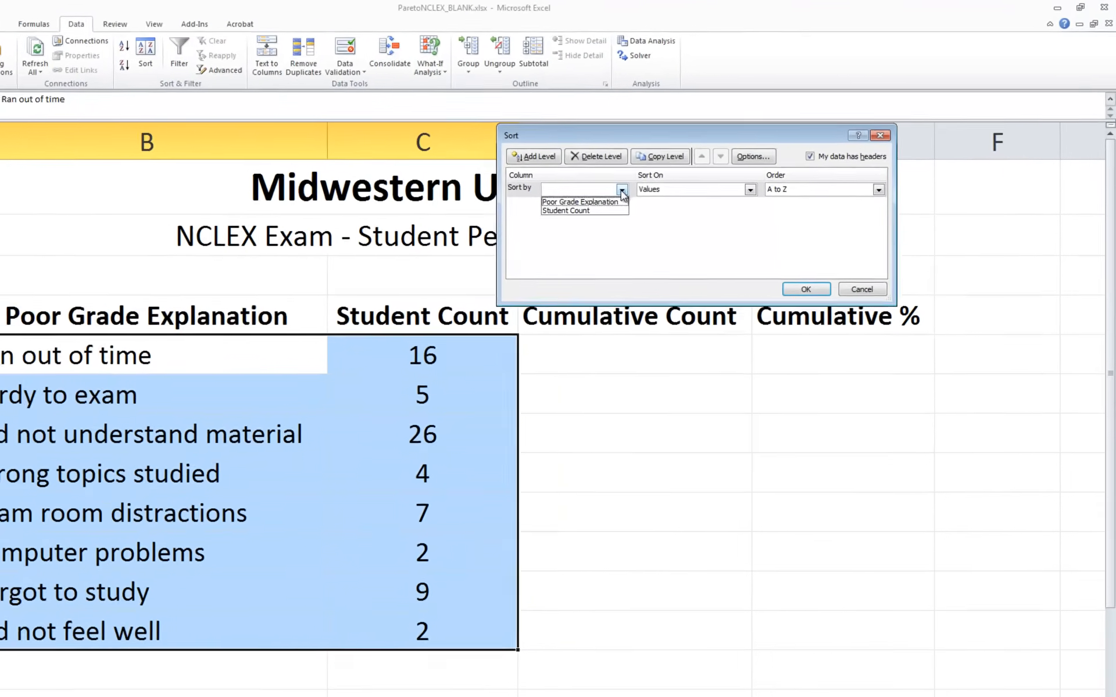
left_click(639, 181)
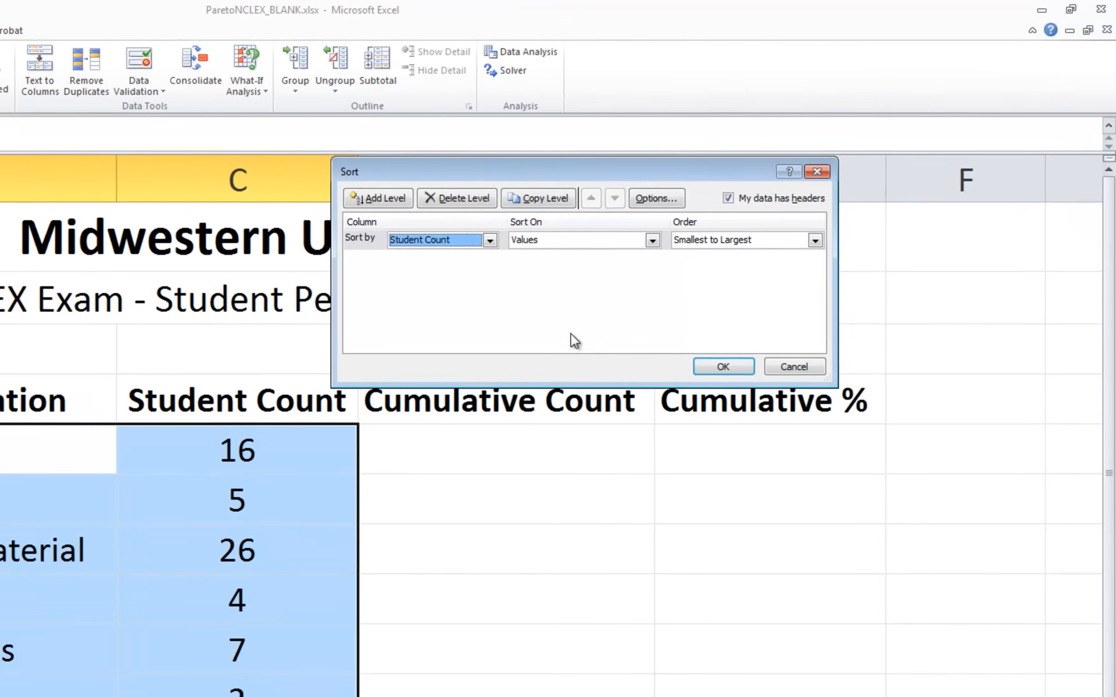
left_click(706, 243)
left_click(699, 265)
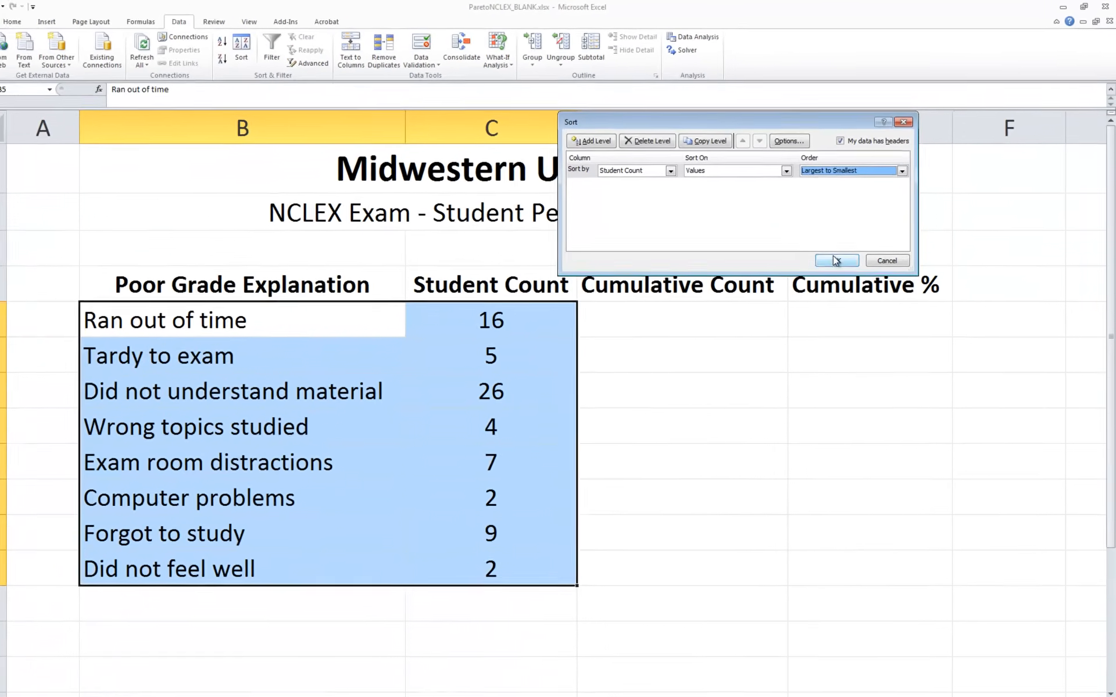
left_click(835, 260)
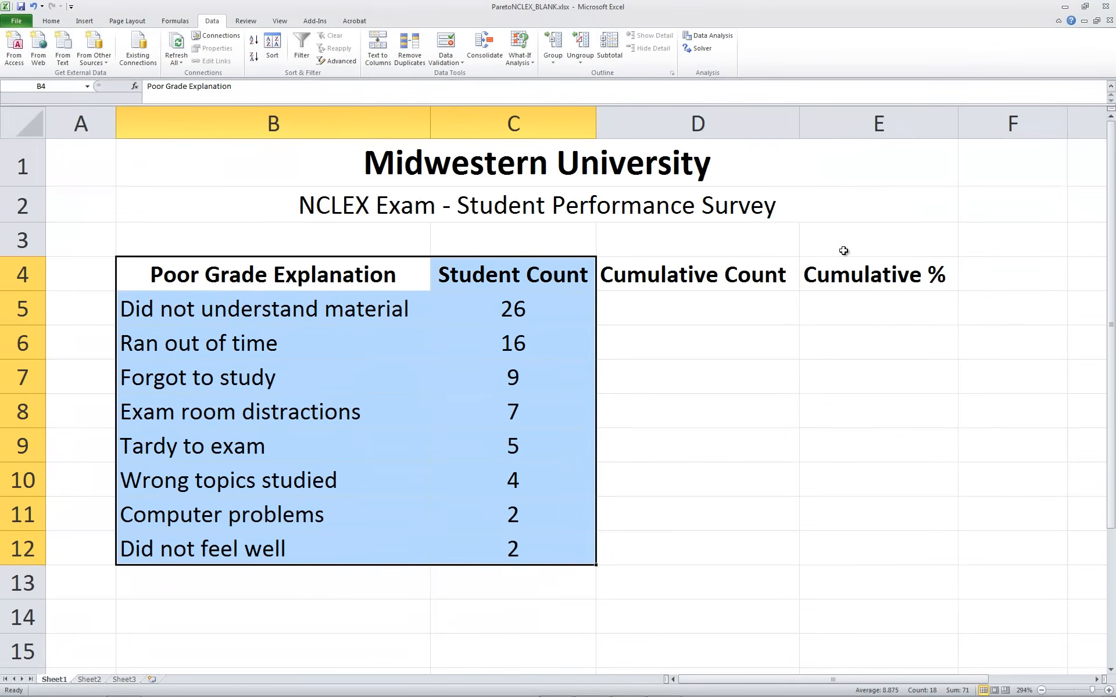
Enter the formula =C5 in D5 to start the Cumulative Count column
left_click(689, 322)
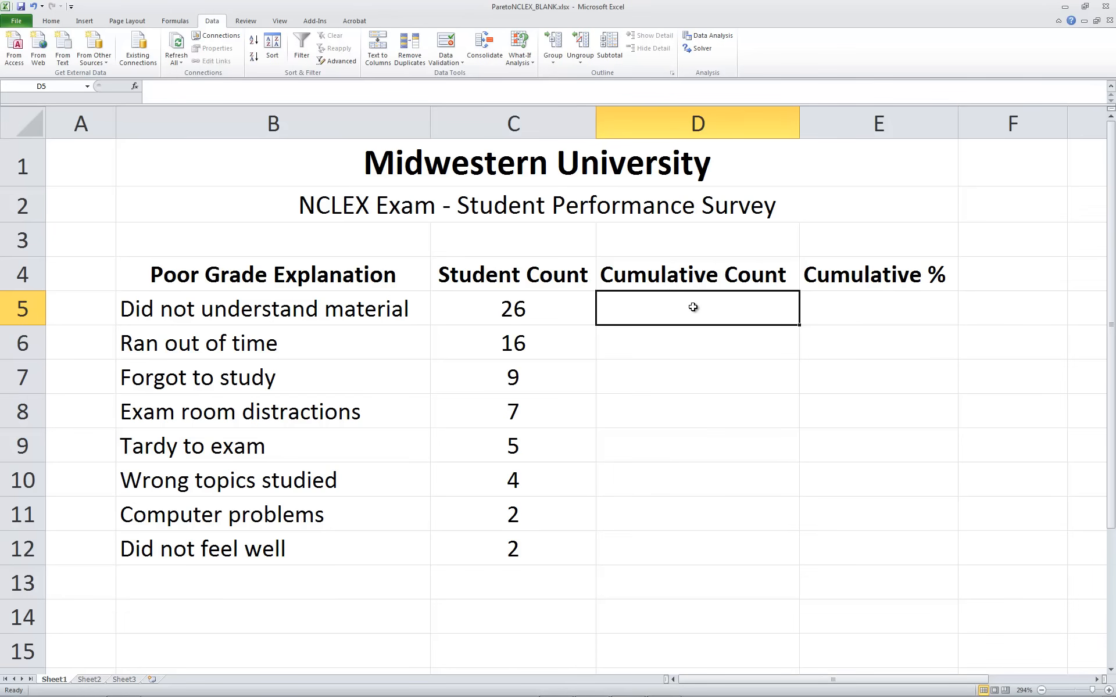
type("=")
left_click(541, 307)
key("Return")
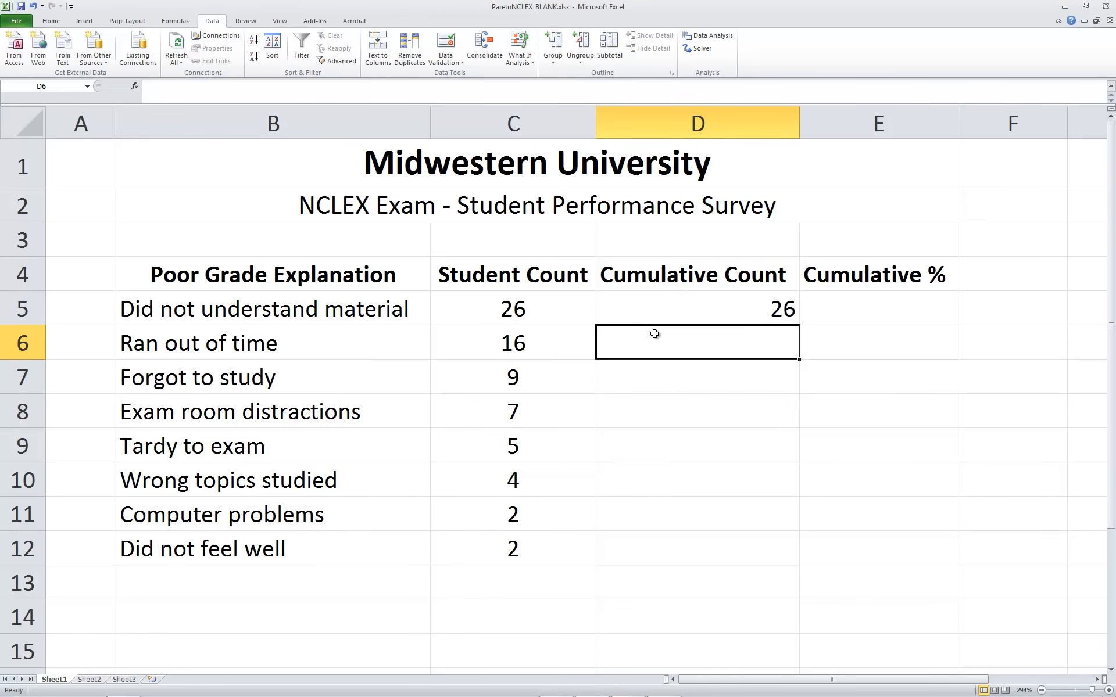
Enter the running total formula =D5+C6 in D6 and fill it down through D12
type("=")
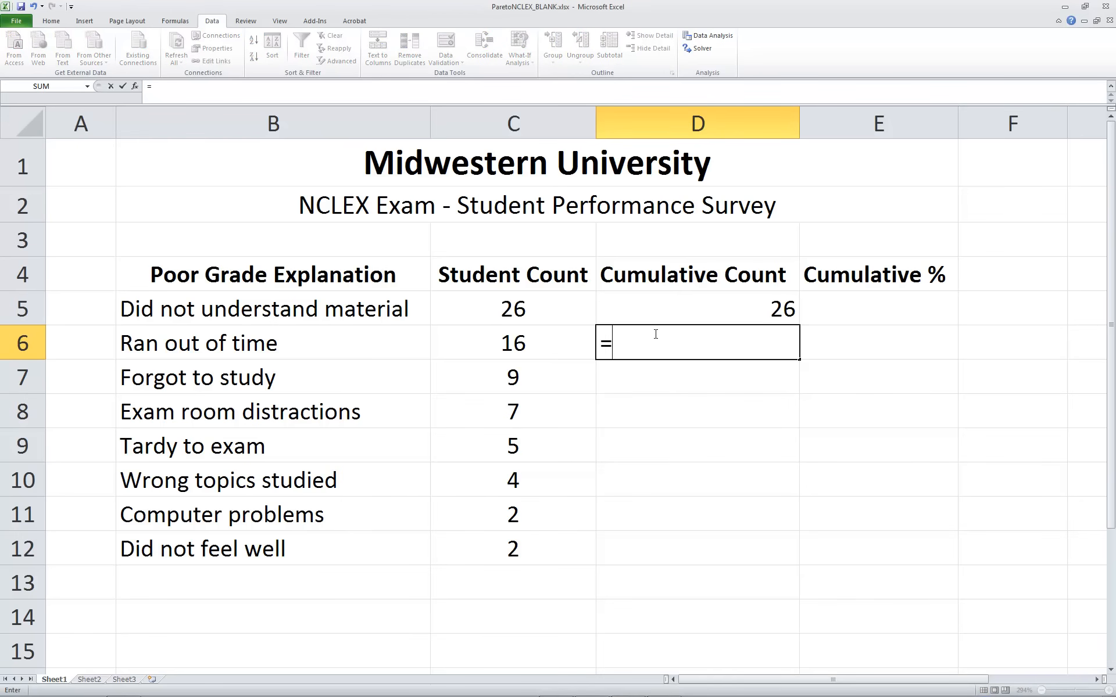
left_click(663, 303)
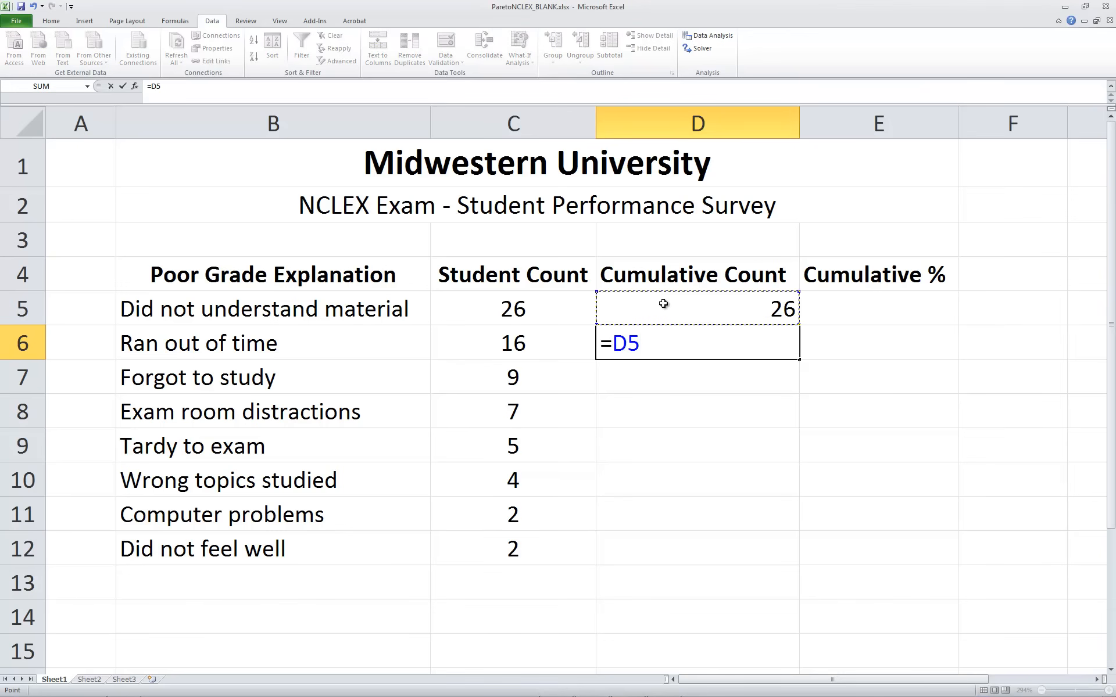
type("+")
left_click(520, 344)
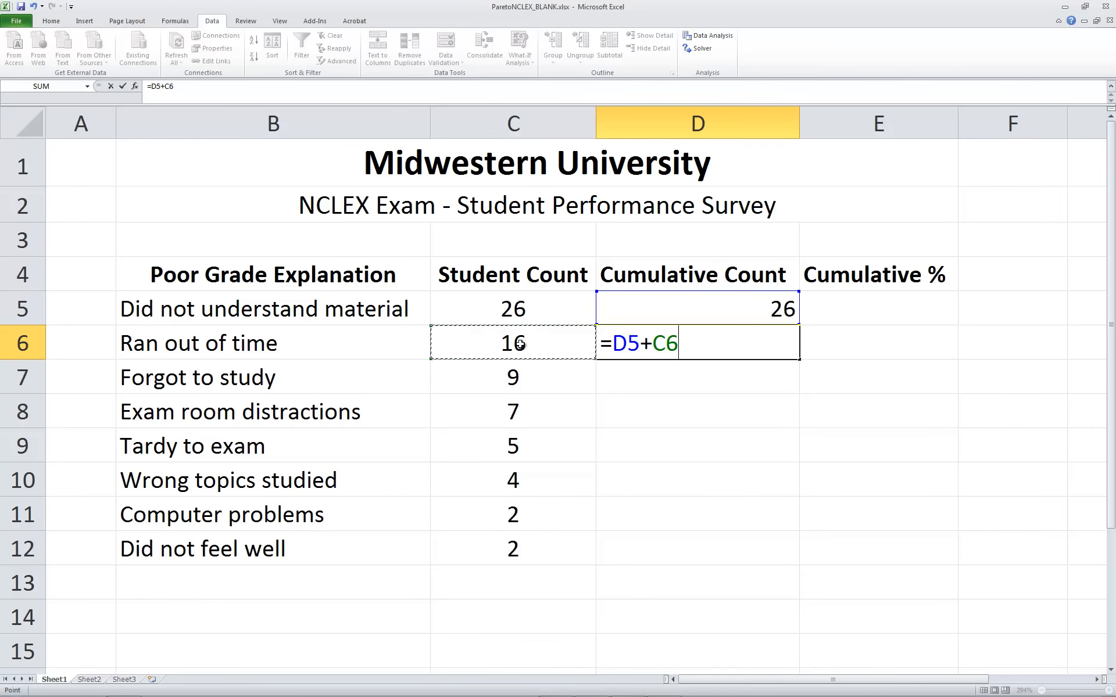
key("Return")
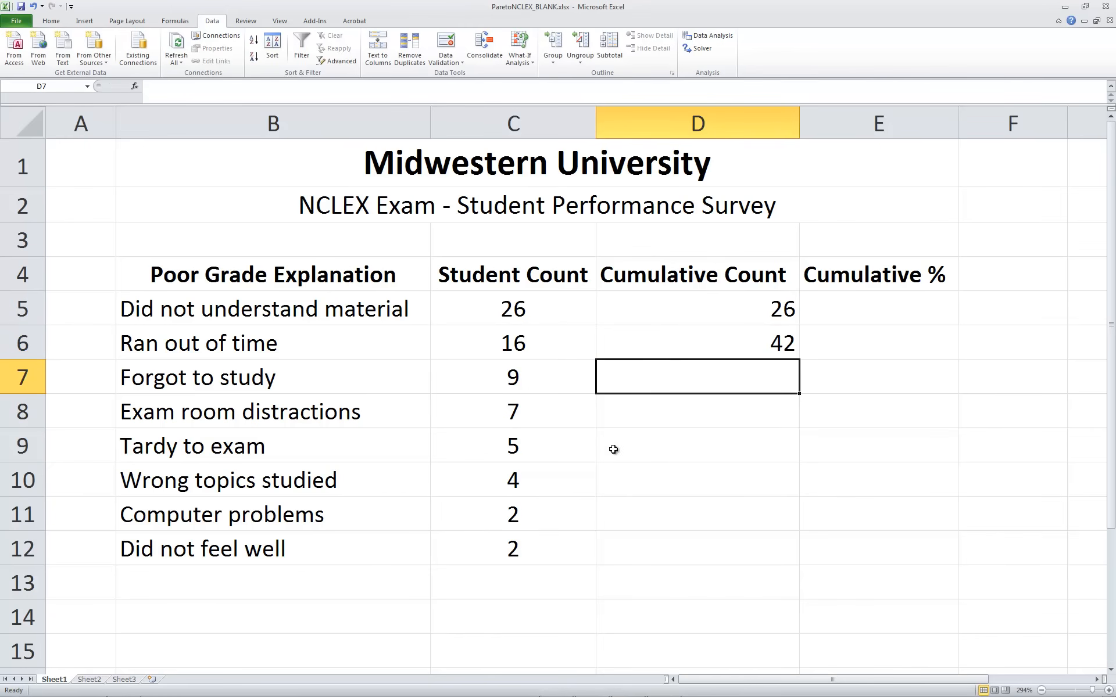
left_click(707, 348)
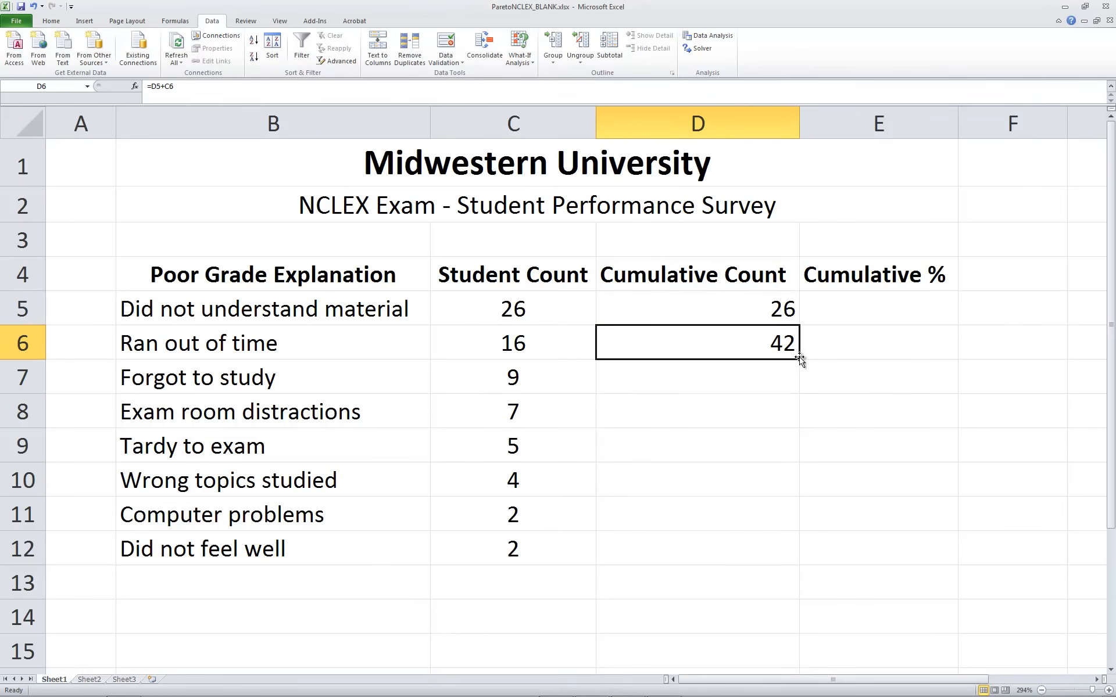
left_click_drag(799, 361, 801, 555)
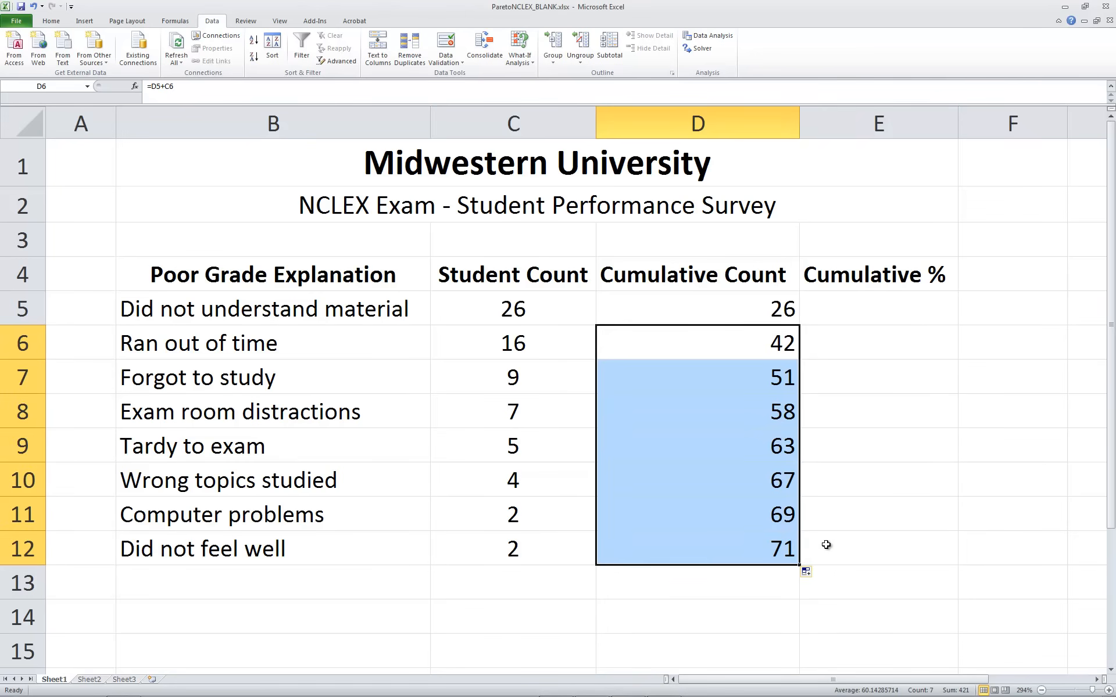
left_click(896, 559)
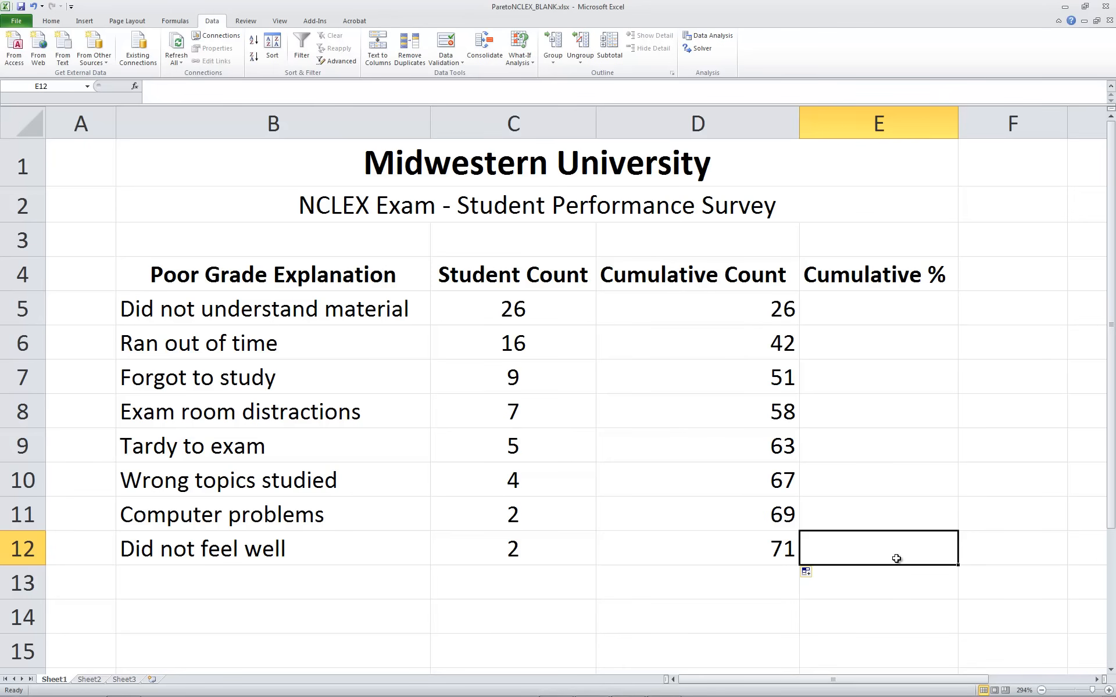
Enter the formula =D5/$D$12 in E5, with the total count as an absolute reference
left_click(877, 318)
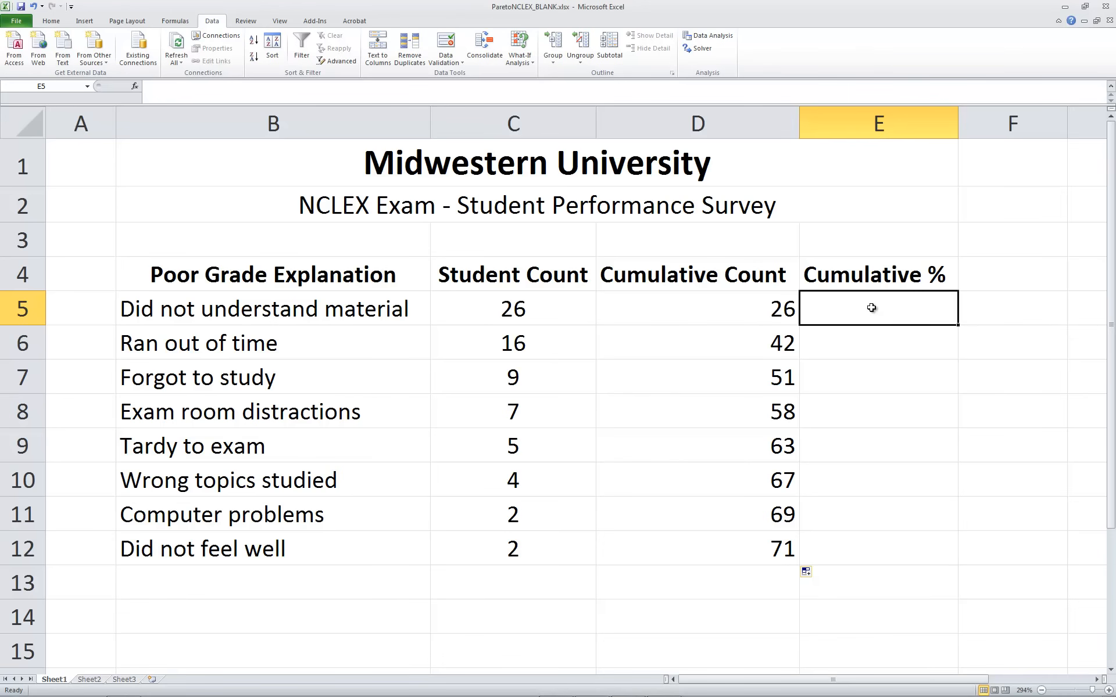
type("=")
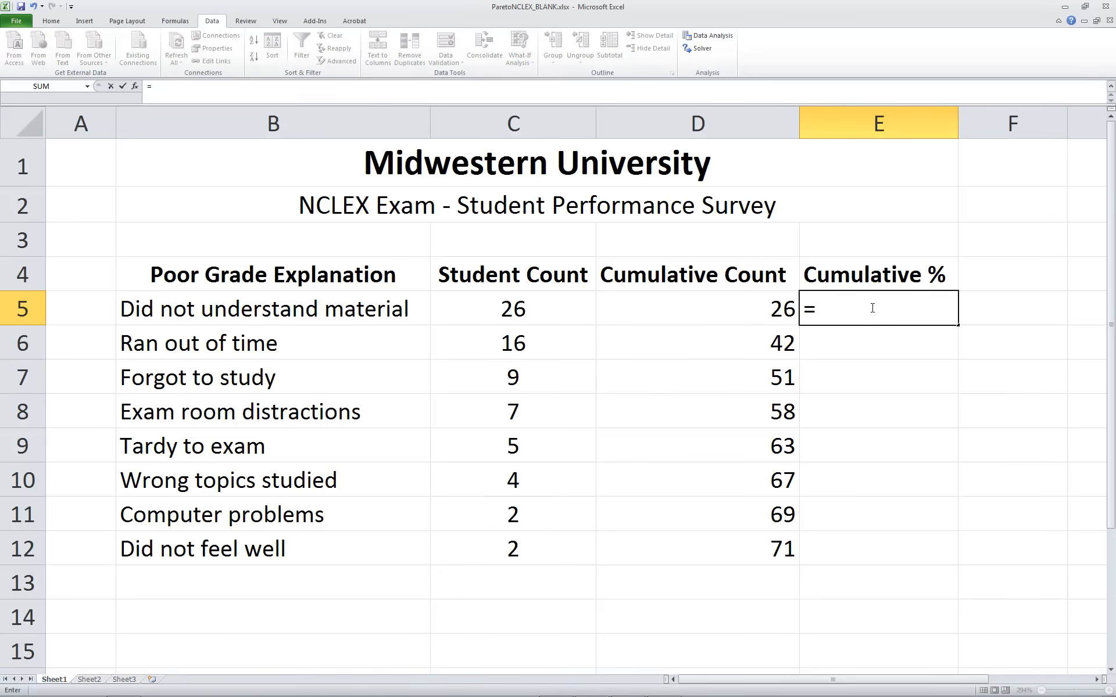
left_click(749, 313)
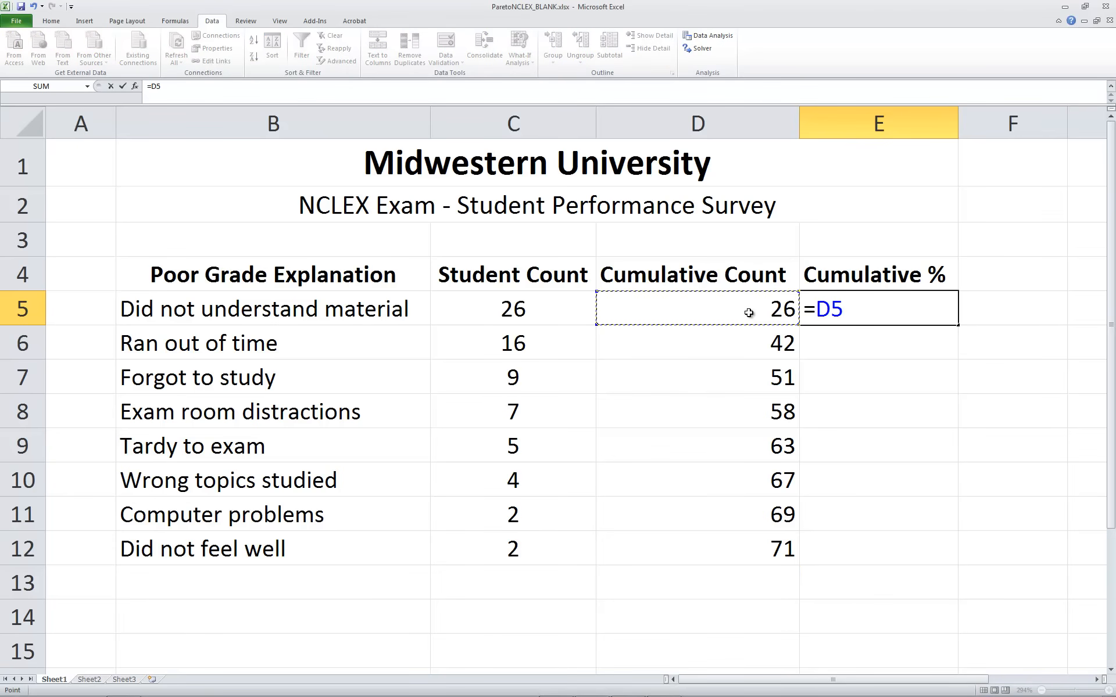
type("/")
left_click(758, 548)
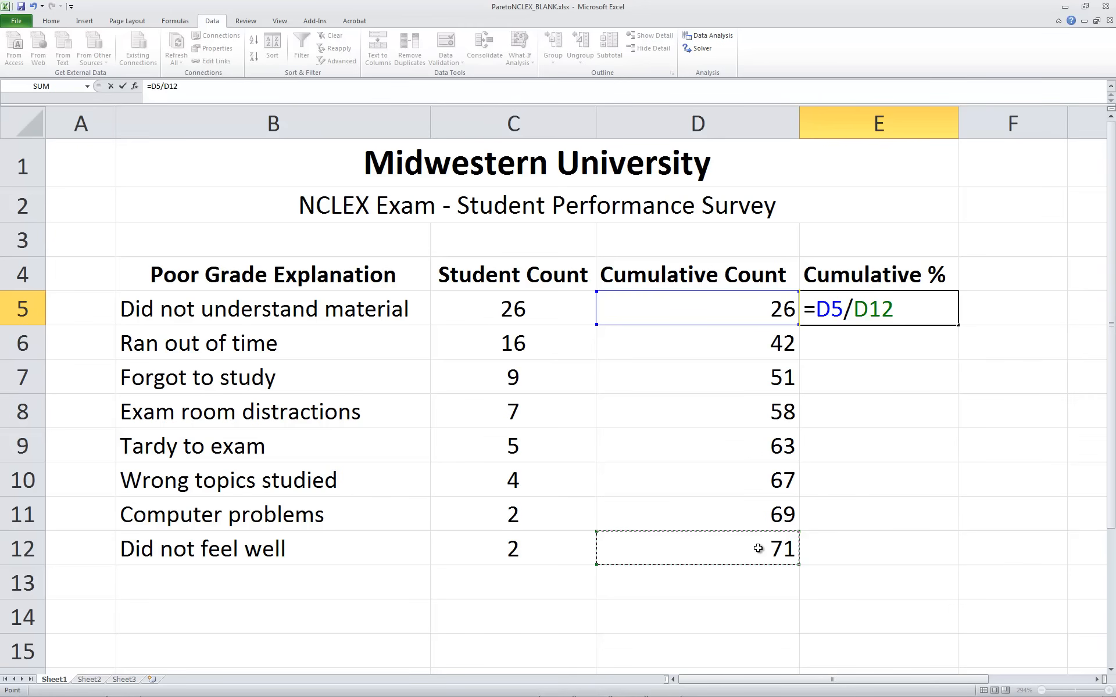
key("F4")
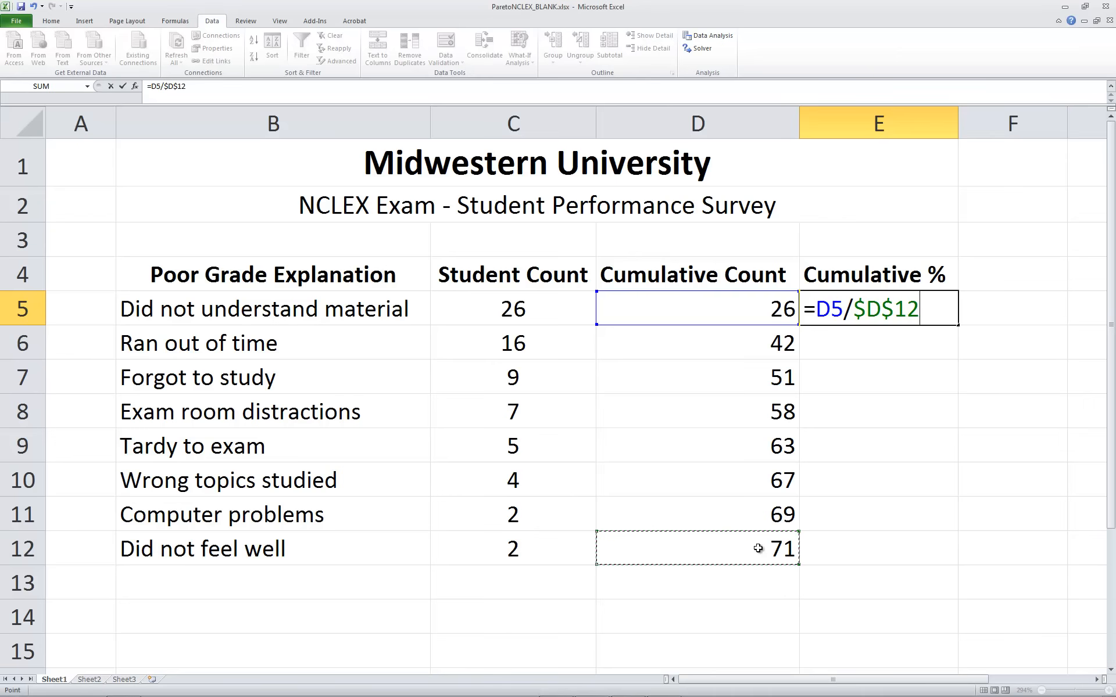
key("Return")
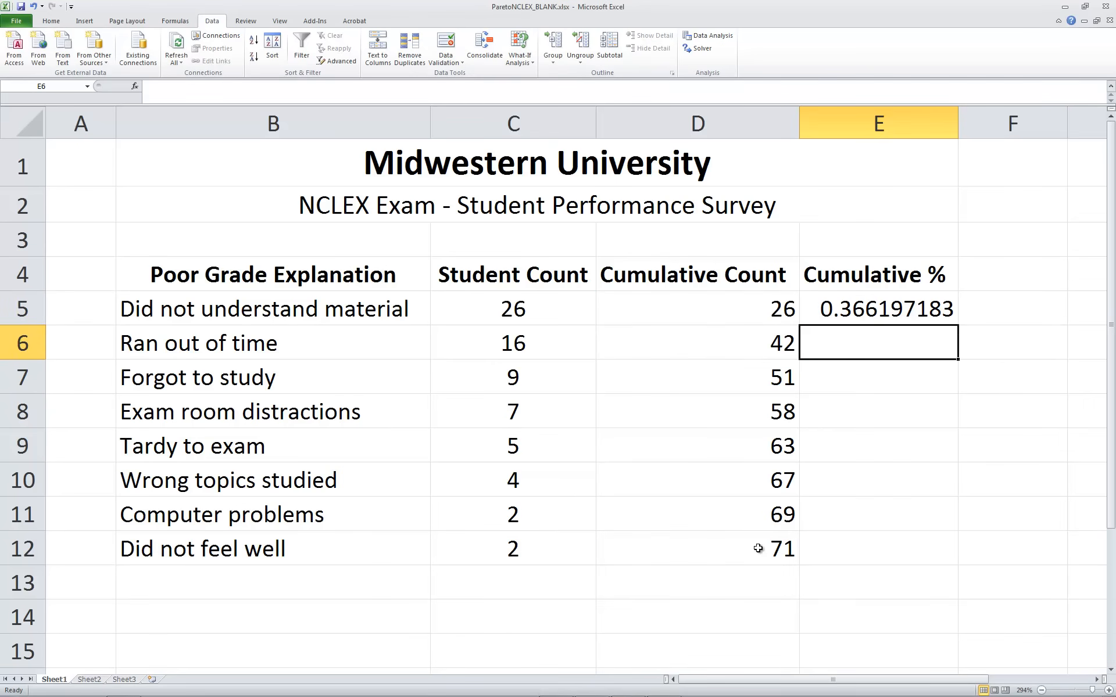
Fill the Cumulative % formula from E5 down through E12
left_click(860, 311)
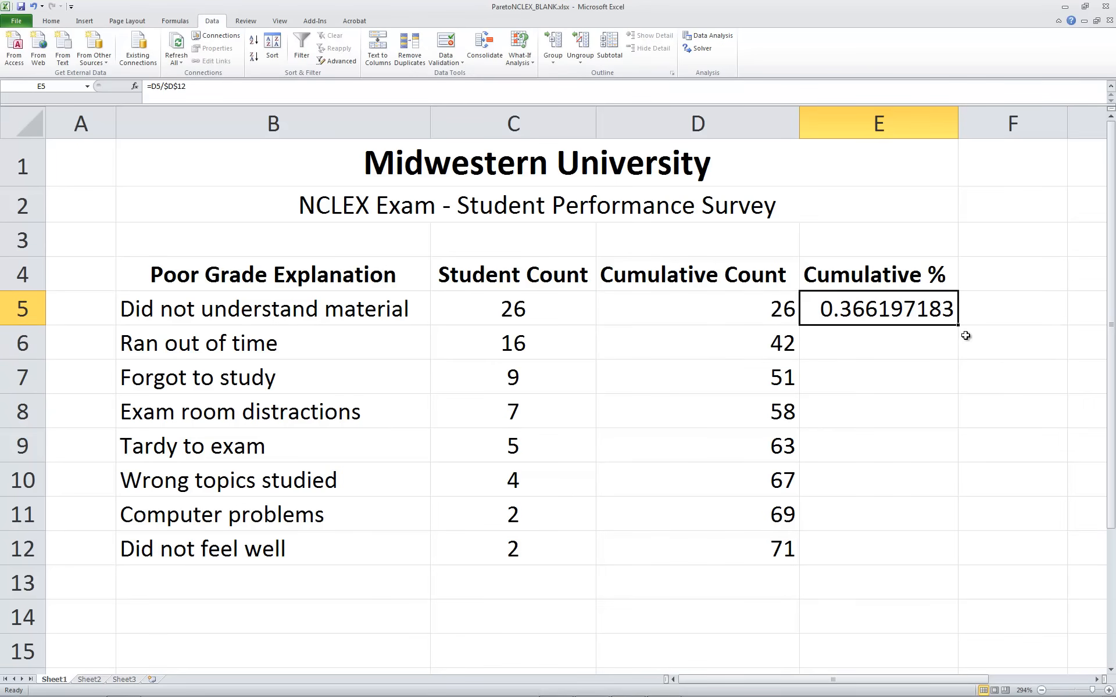
left_click_drag(958, 325, 930, 549)
left_click(982, 552)
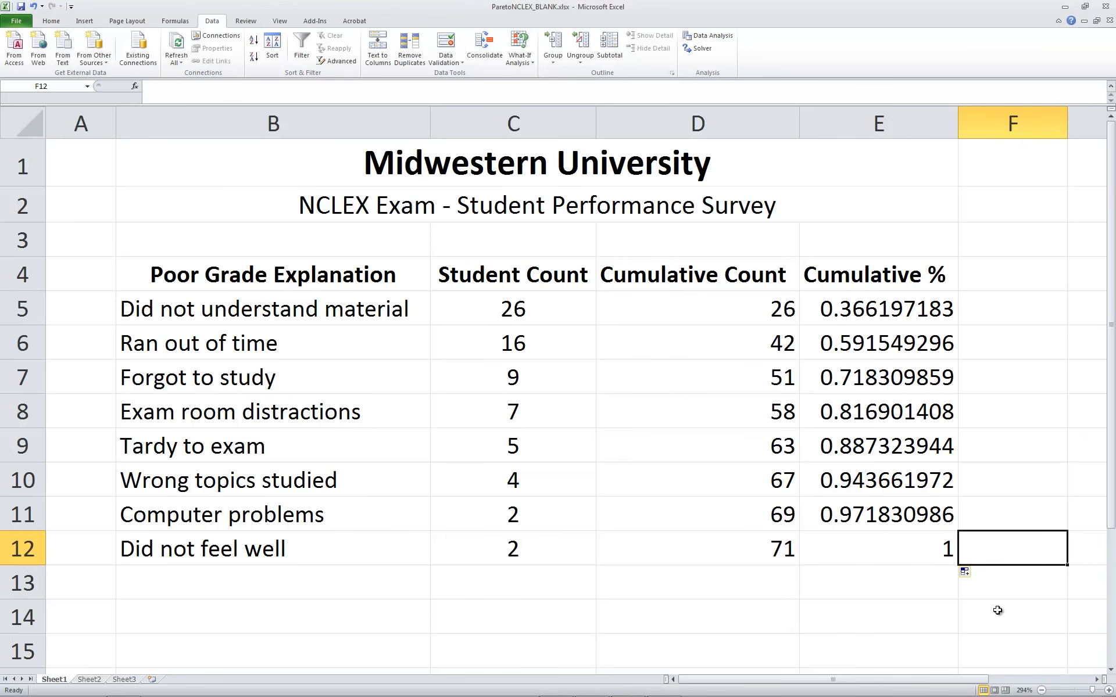
Format the Cumulative % values in E5:E12 as percentages
left_click_drag(856, 314, 874, 552)
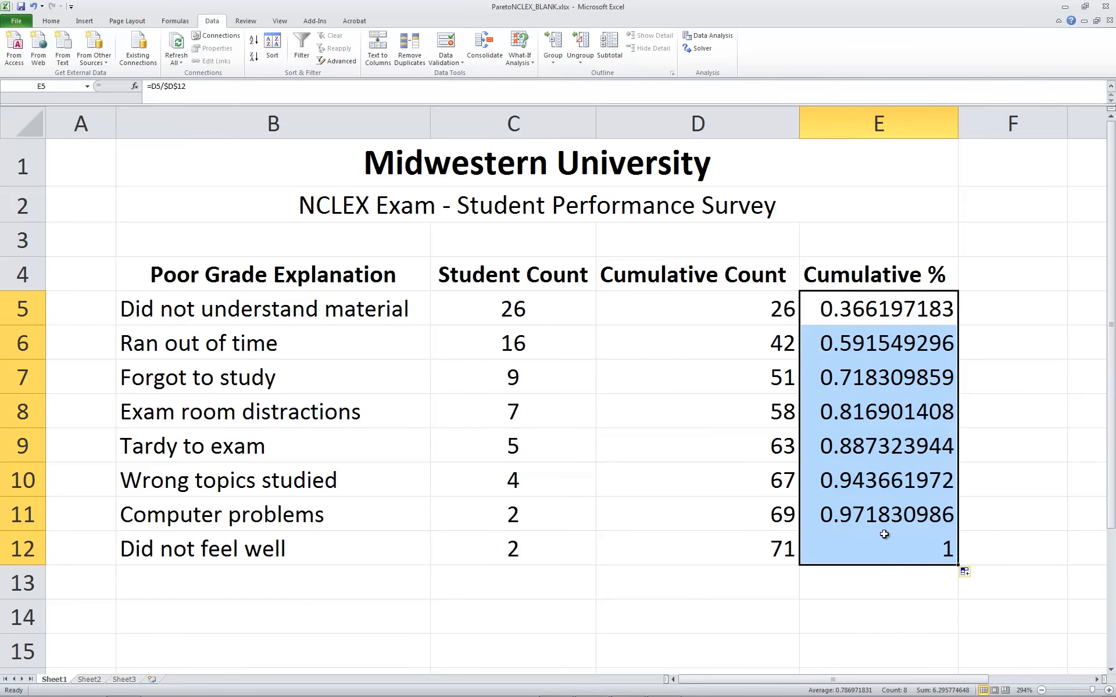
left_click(88, 22)
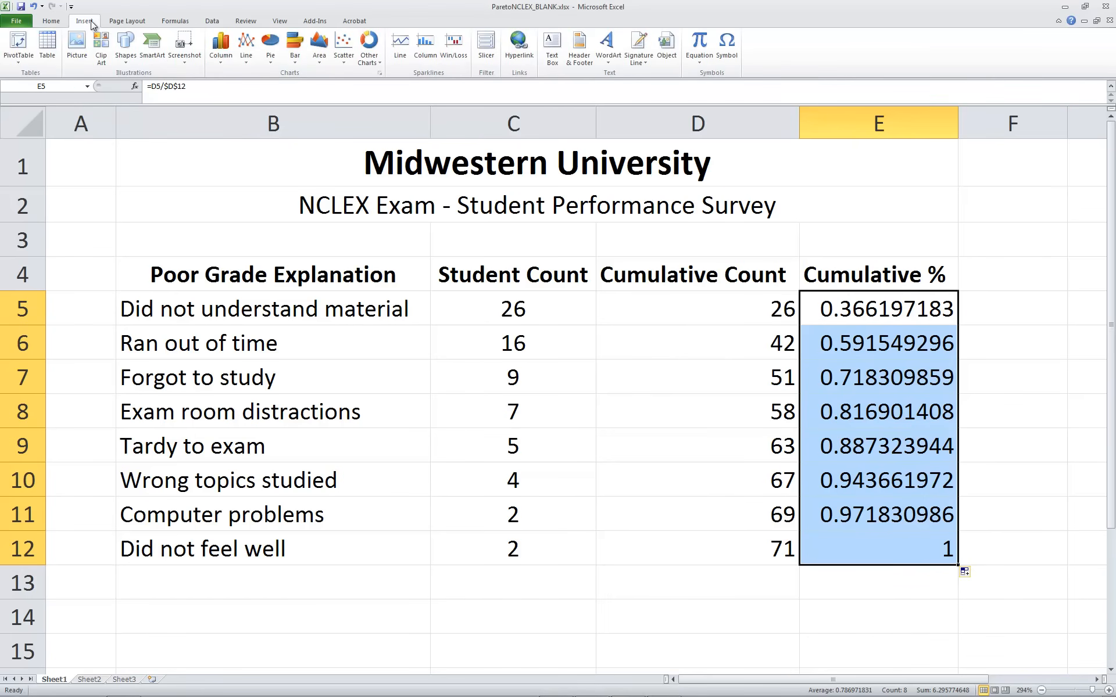
left_click(58, 23)
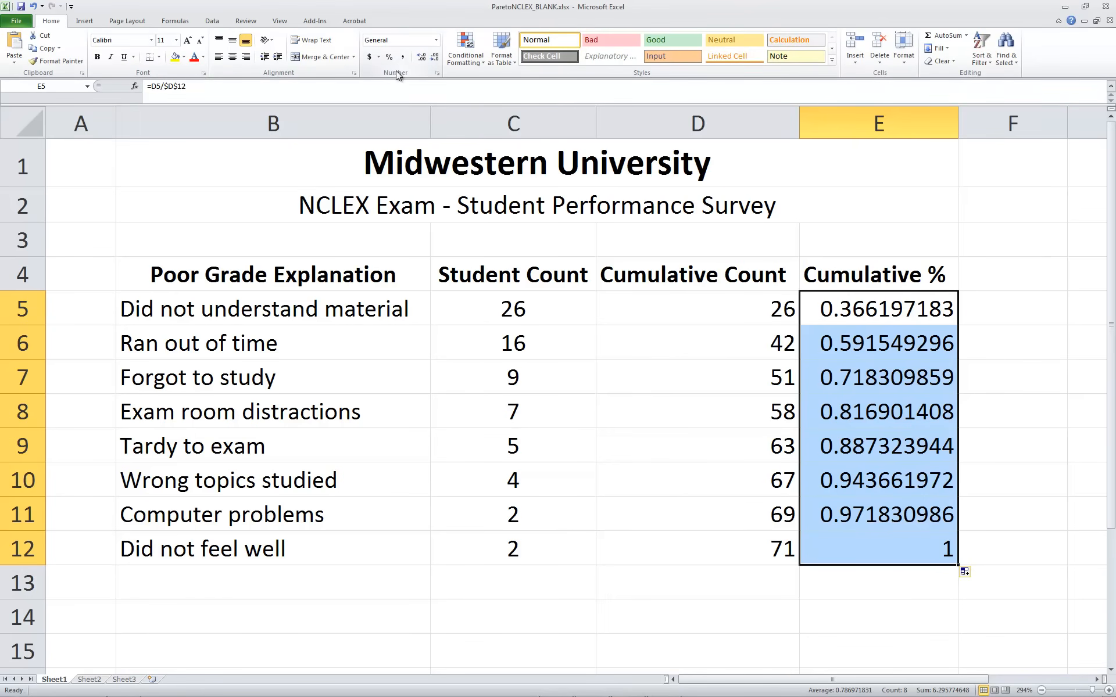
left_click(386, 58)
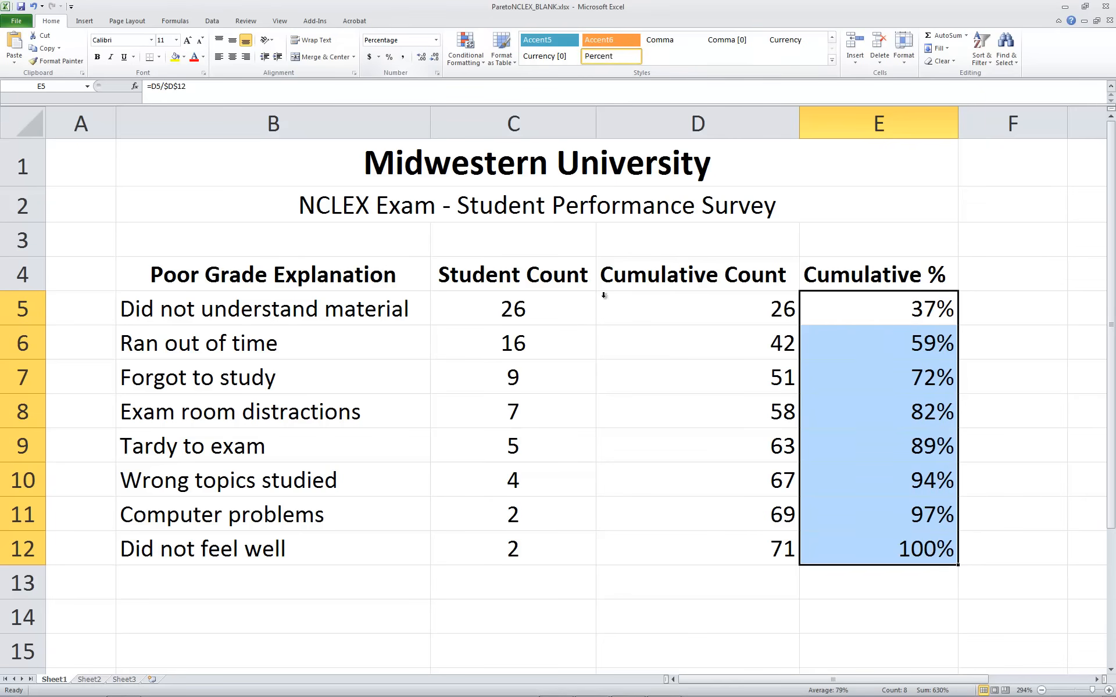
left_click(1008, 556)
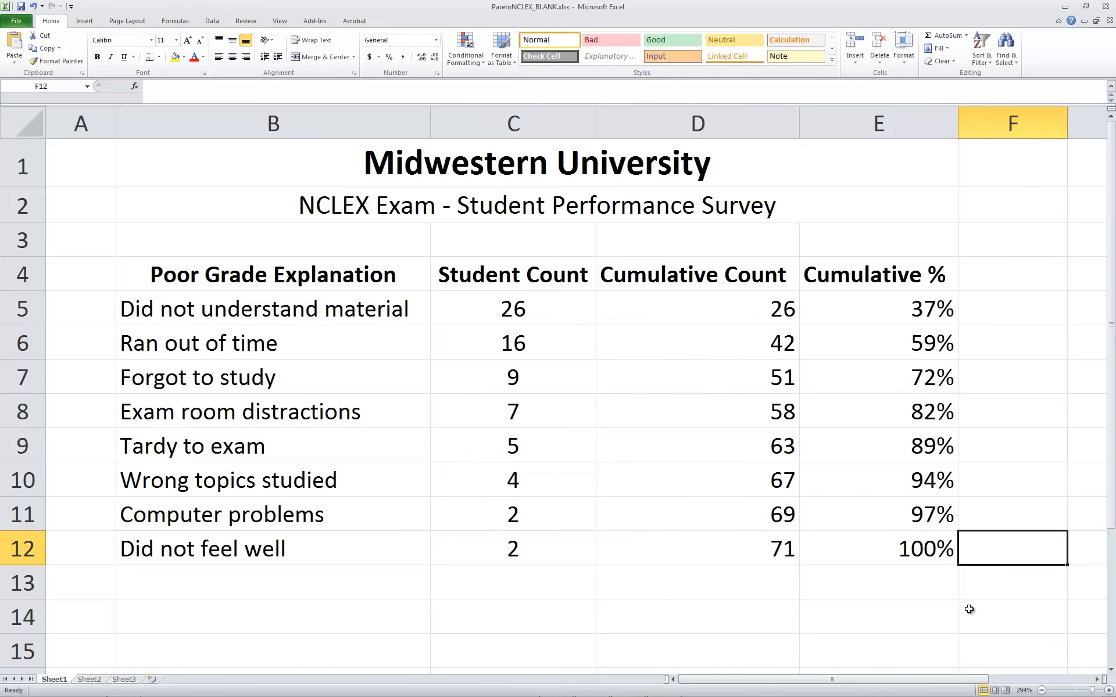
Add the column header "80% Rule" in F4 and make it bold
left_click(1020, 270)
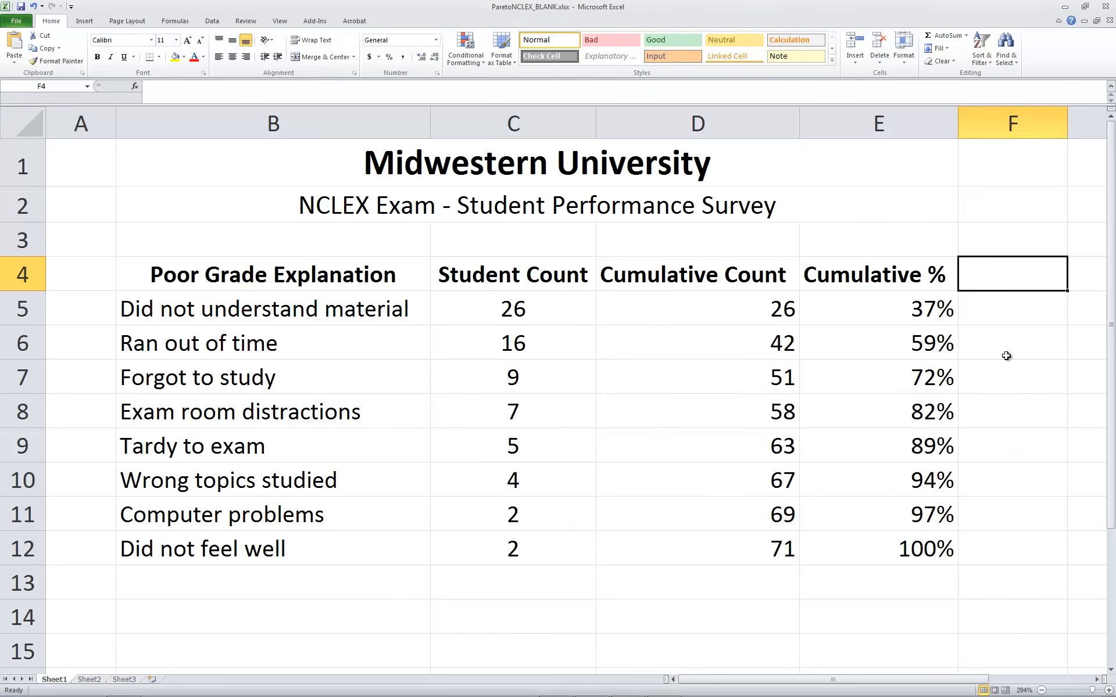
type("80")
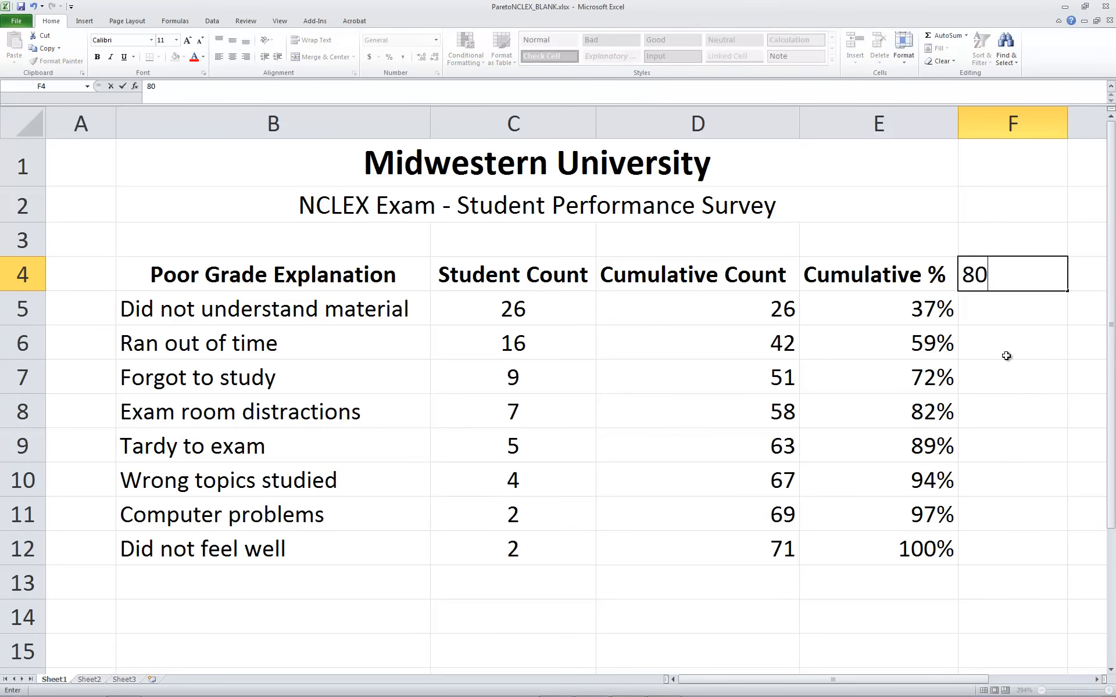
type("% Rule")
left_click(1006, 356)
left_click(999, 282)
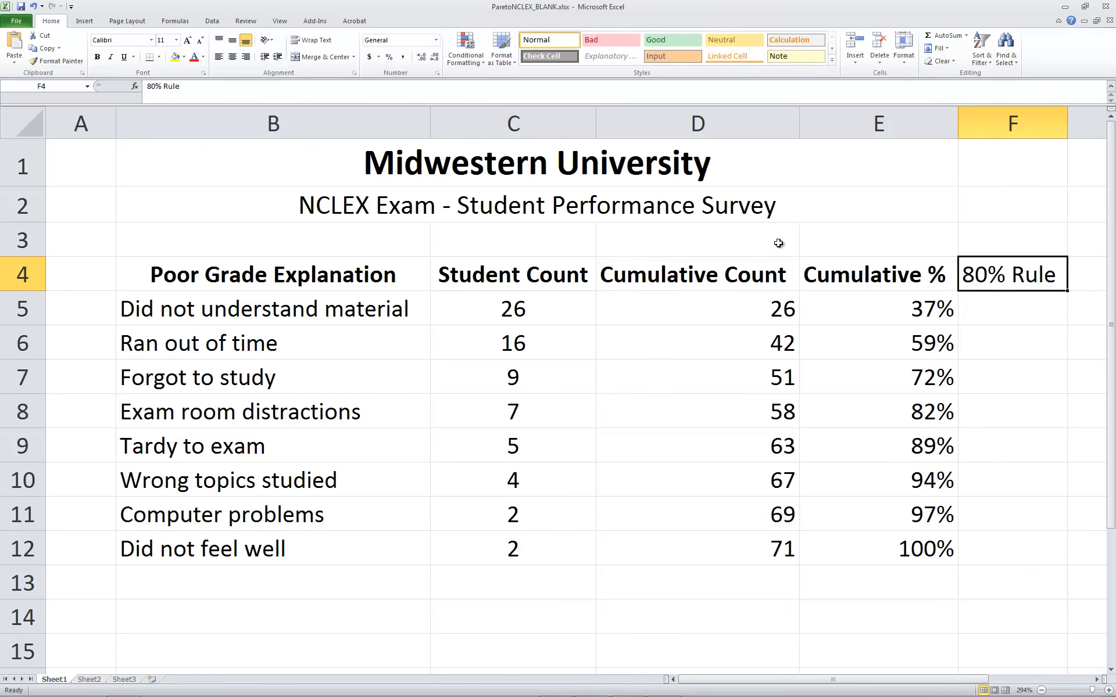
left_click(100, 58)
Enter 80% in F5 and fill it down through F12
left_click(1012, 304)
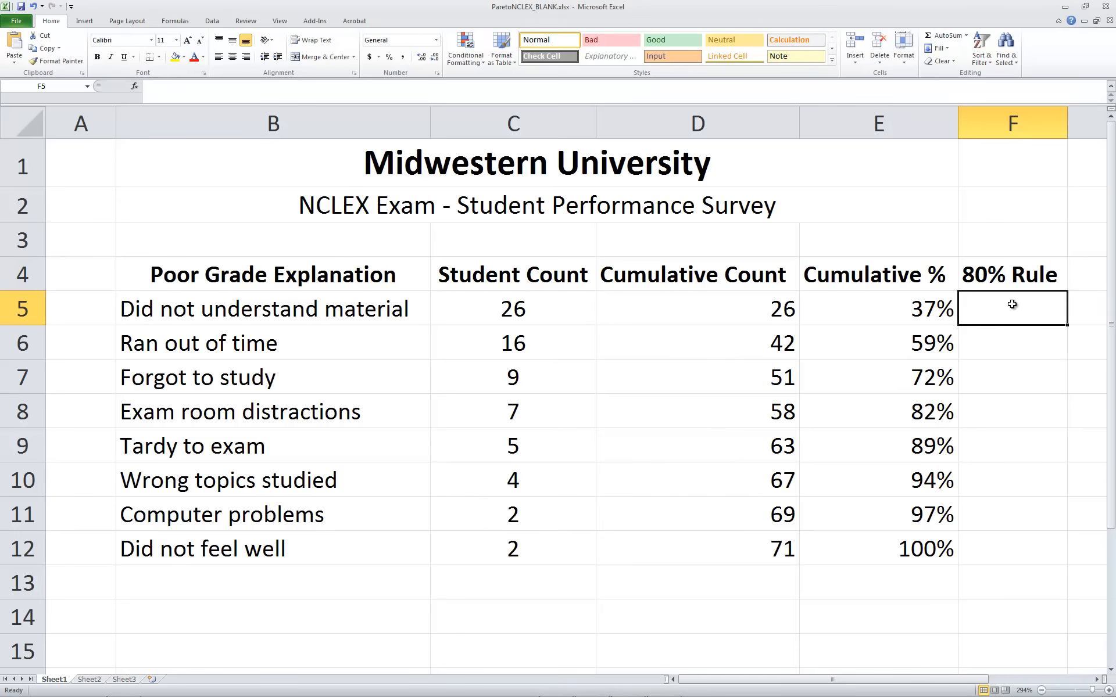
type("80%")
key("Return")
left_click(1012, 304)
left_click_drag(1068, 326, 1044, 559)
left_click(1022, 604)
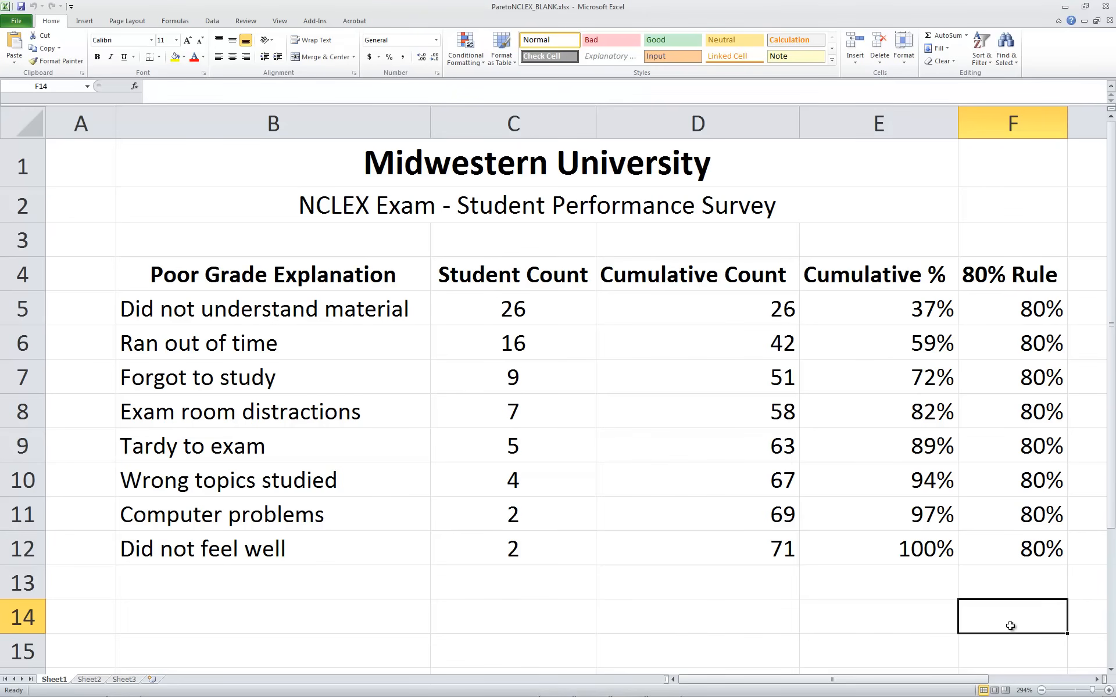
Insert a 2-D clustered column chart from the explanation, Student Count and Cumulative % data in B4:C12 and E4:E12
left_click_drag(238, 269, 251, 546)
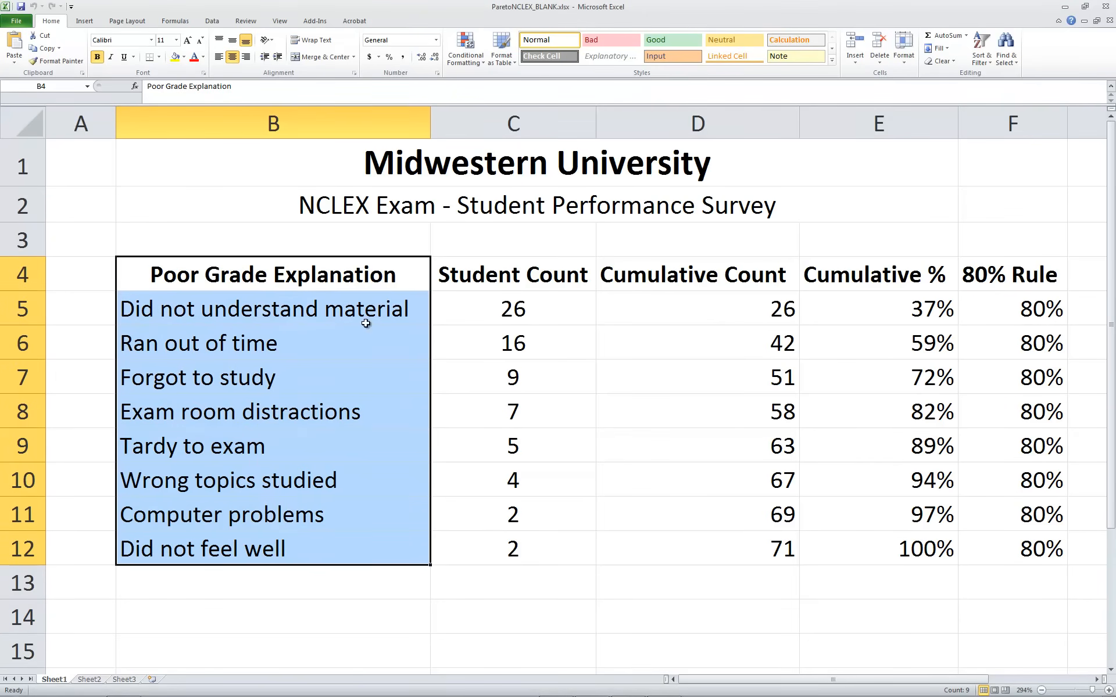
left_click_drag(509, 270, 505, 553)
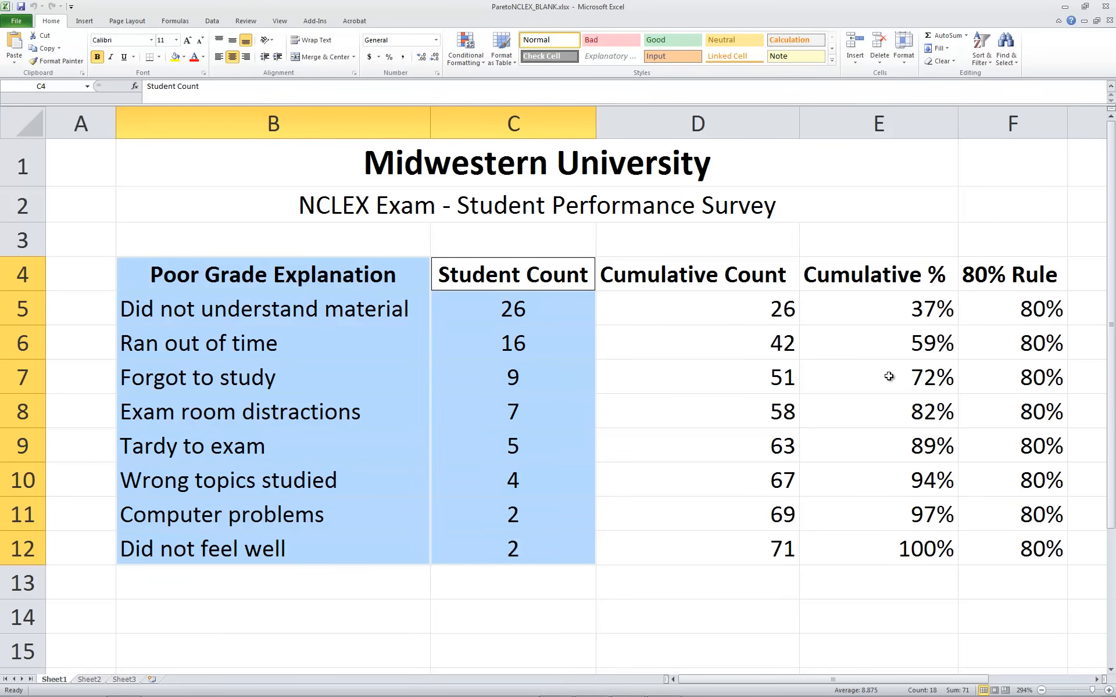
left_click_drag(876, 269, 890, 543)
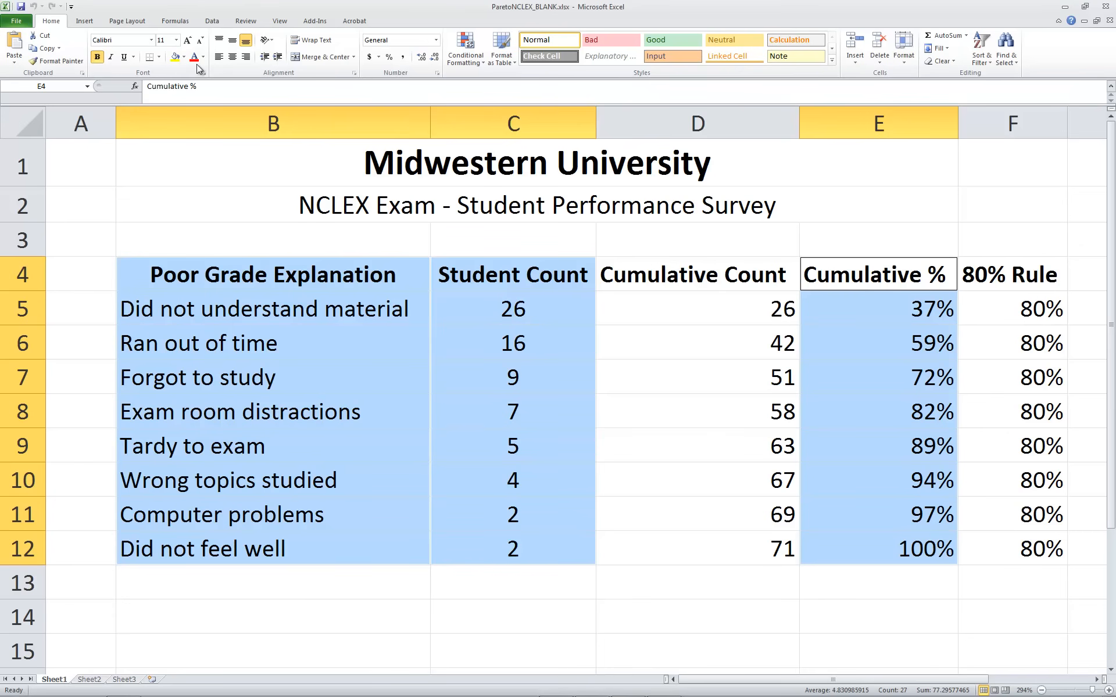
left_click(84, 21)
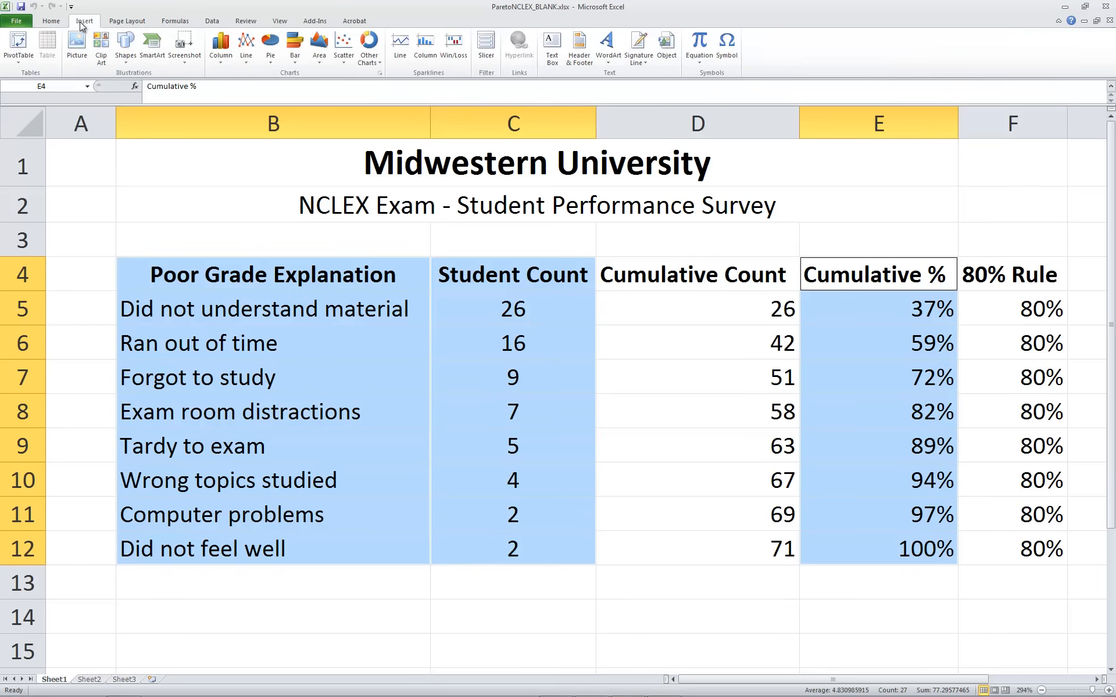
left_click(220, 50)
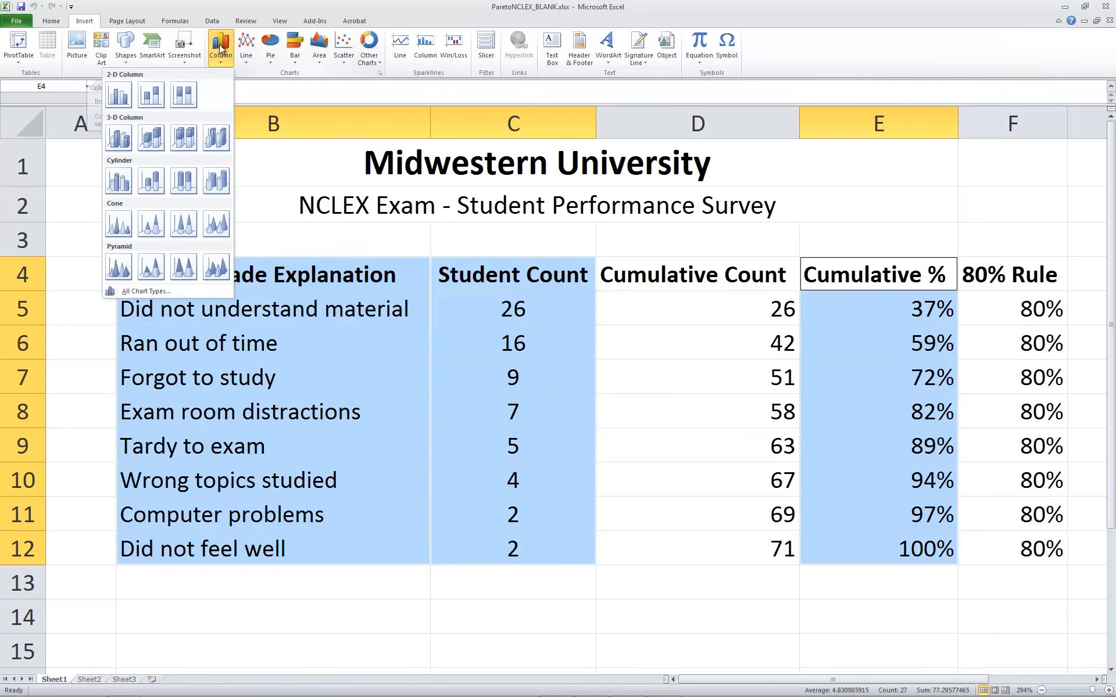
left_click(120, 96)
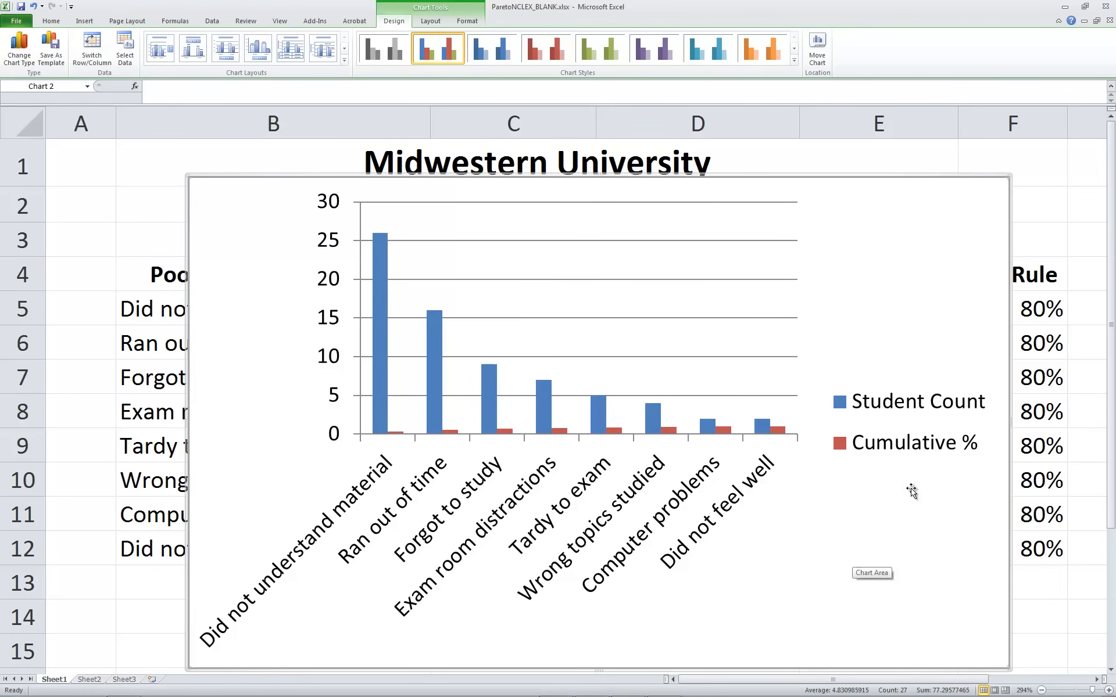
Move the embedded column chart to its own new chart sheet
right_click(880, 257)
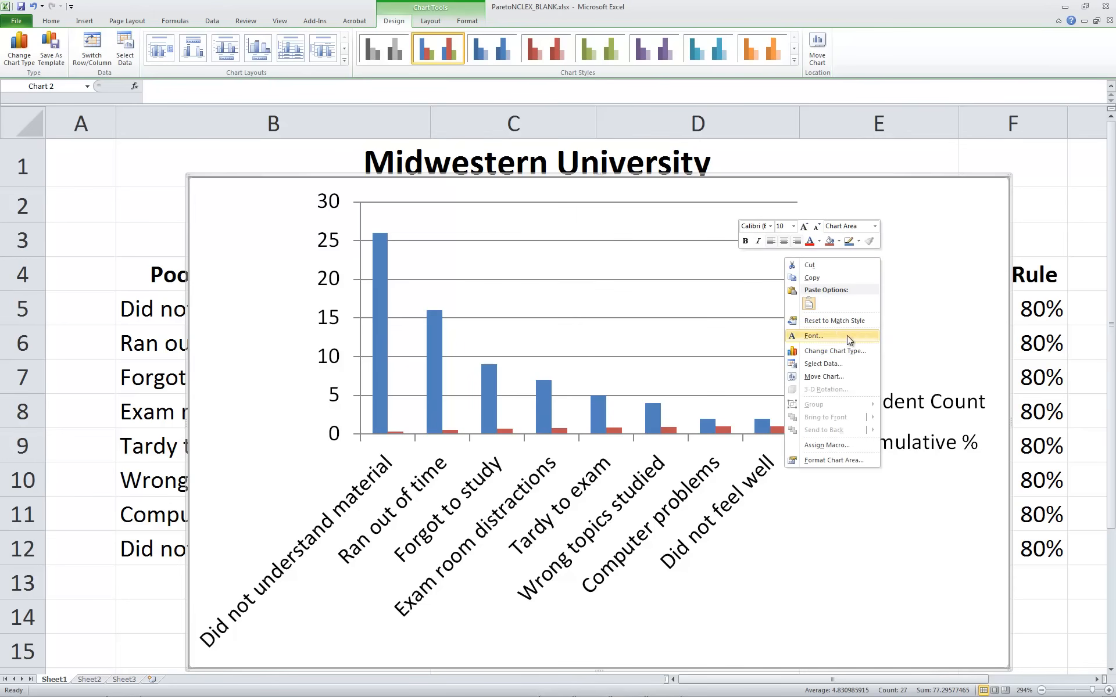
left_click(836, 378)
left_click(784, 360)
left_click(890, 414)
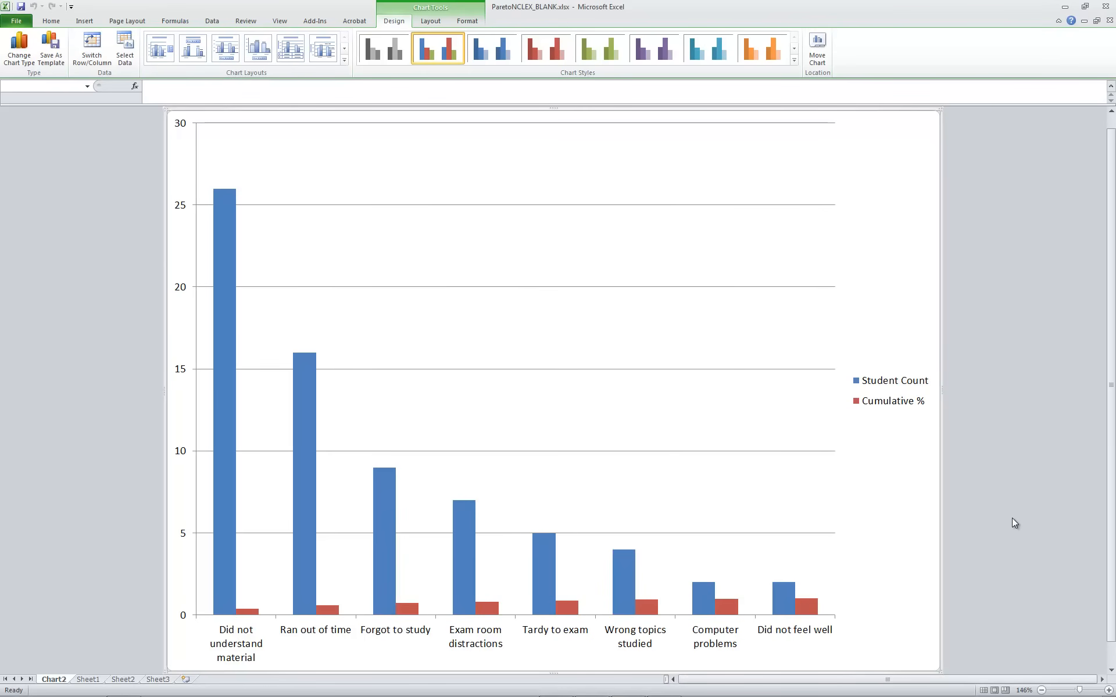
Change the chart type of the Cumulative % series to Line with Markers
left_click(802, 609)
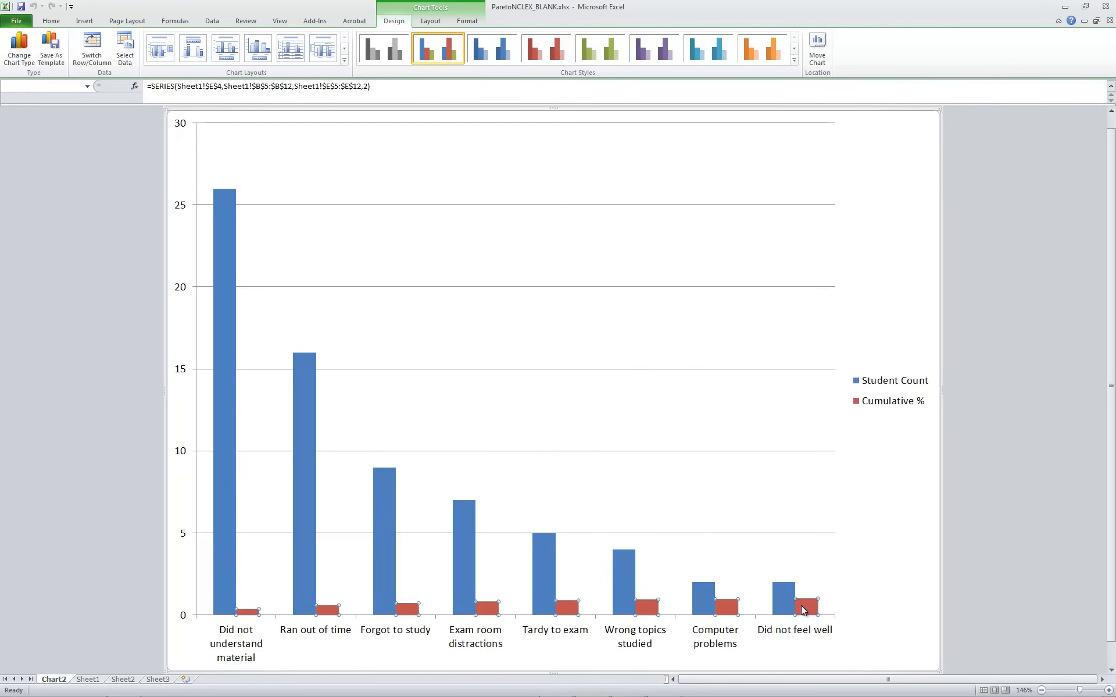
right_click(802, 609)
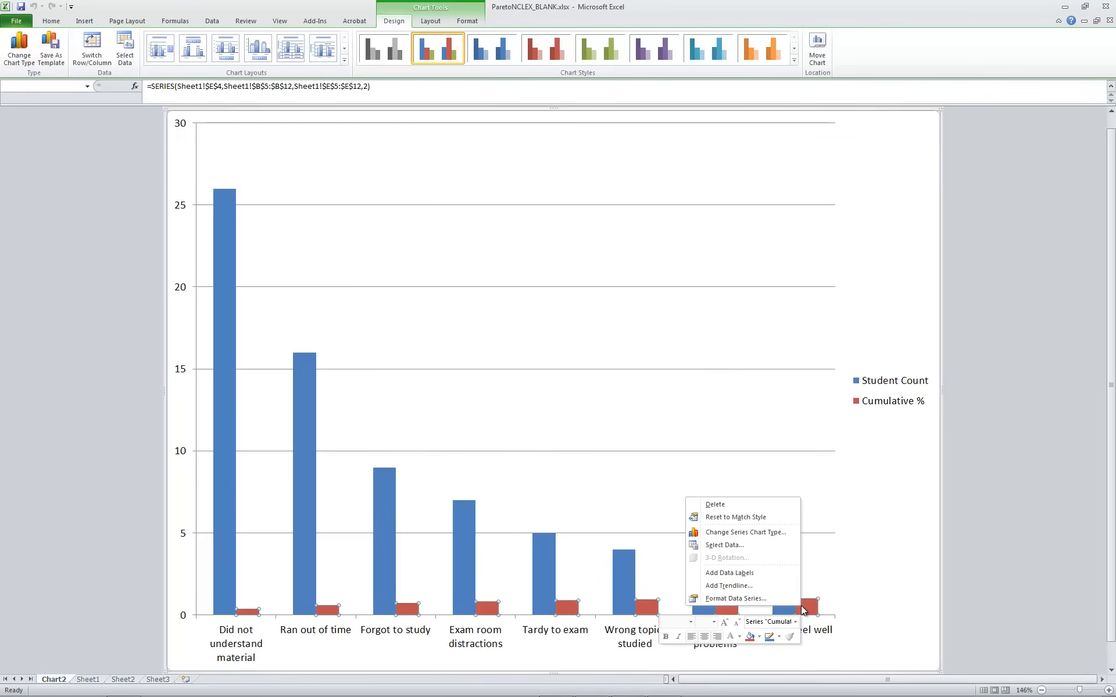
left_click(745, 532)
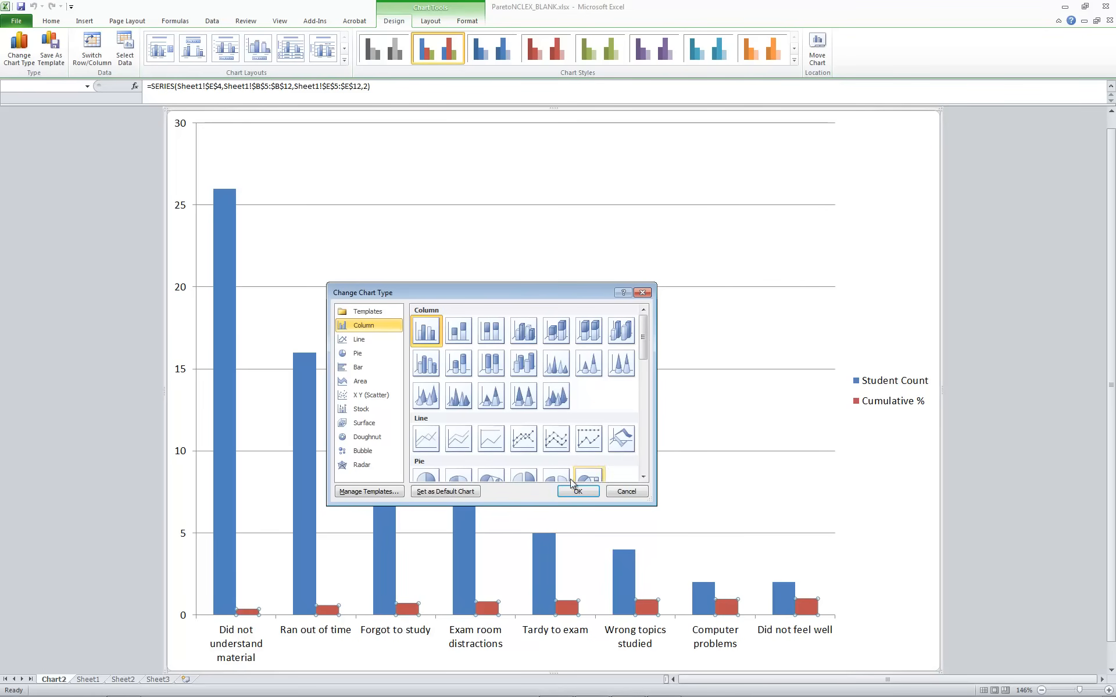
left_click(522, 442)
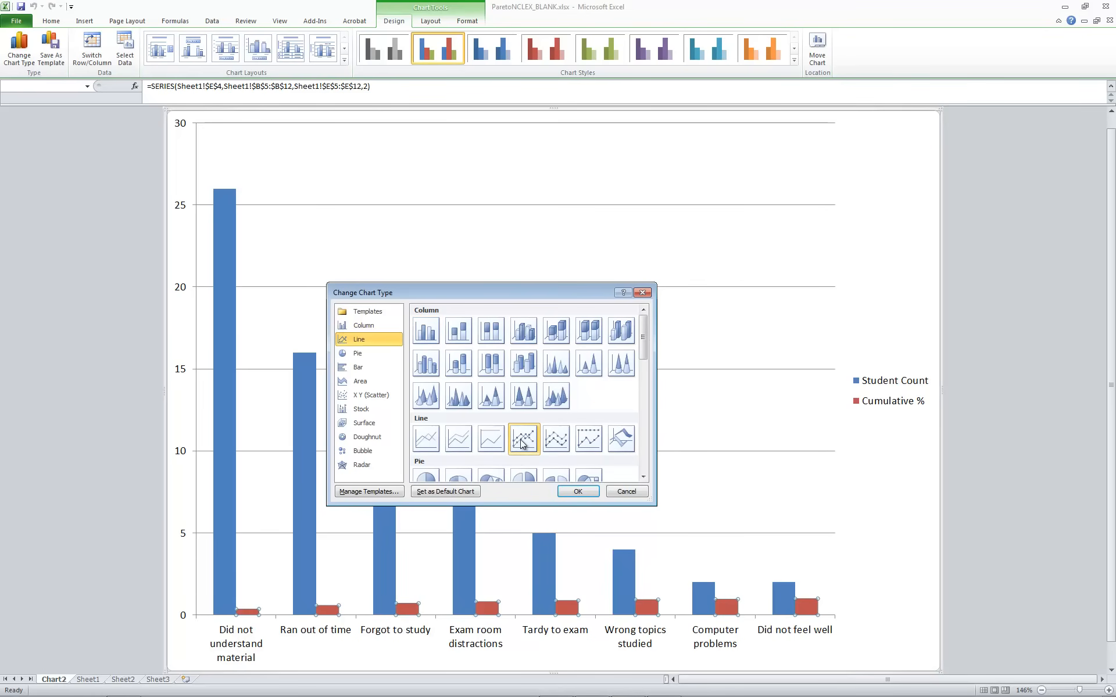
left_click(576, 491)
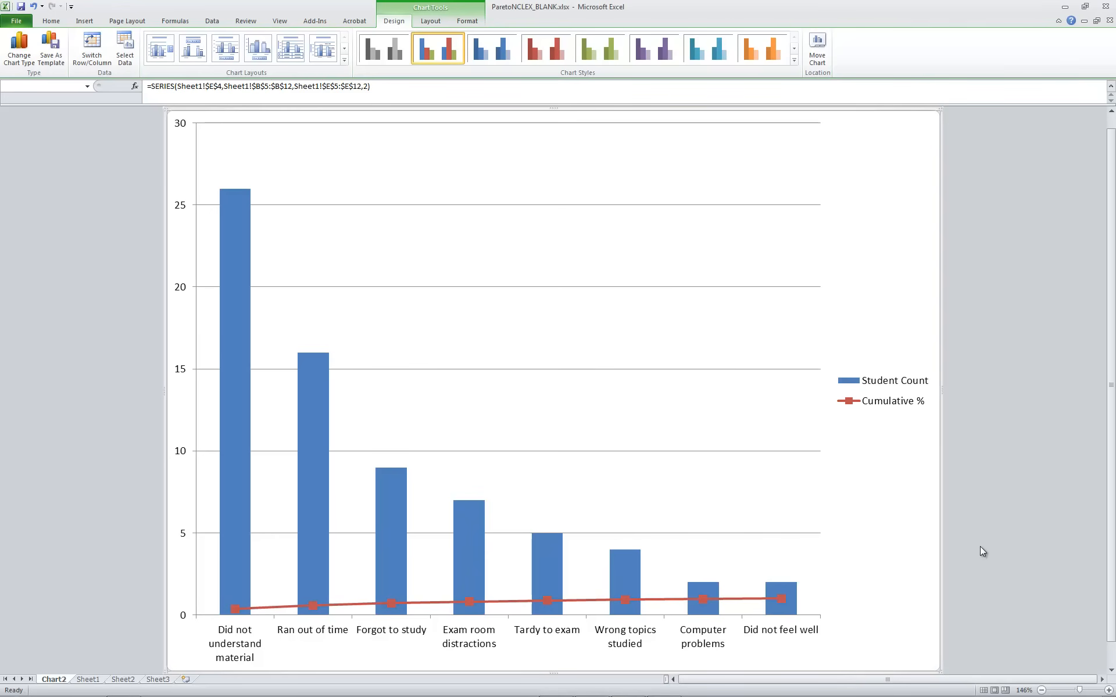
Plot the Cumulative % line series on the secondary axis
left_click(703, 604)
right_click(704, 605)
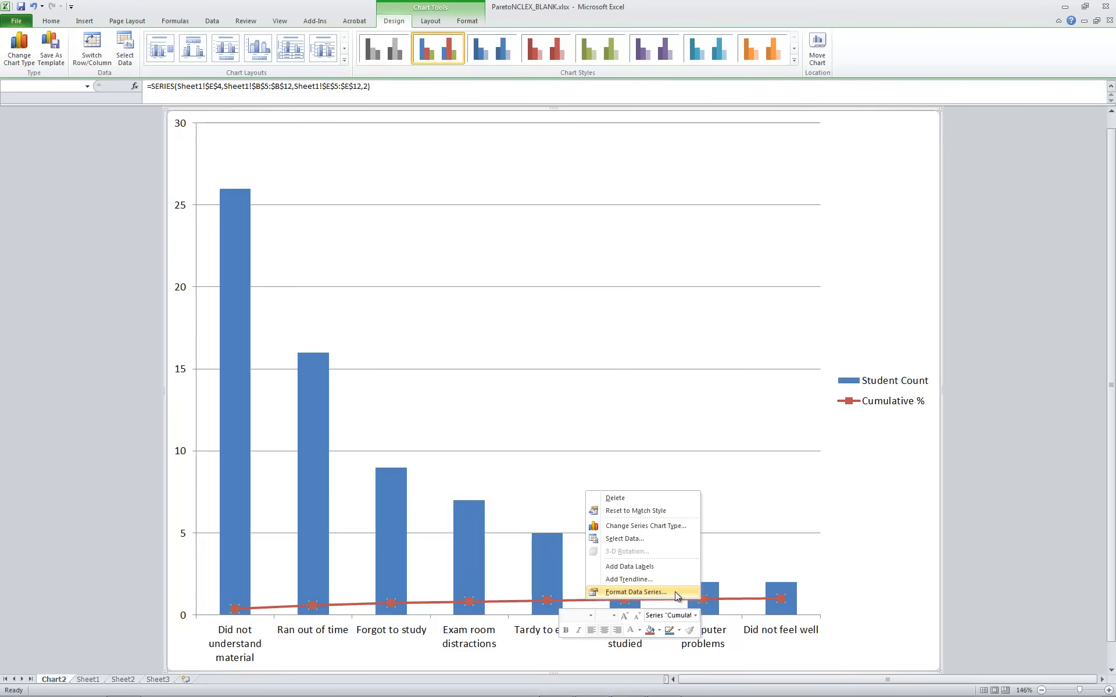
left_click(675, 592)
left_click_drag(556, 189, 603, 151)
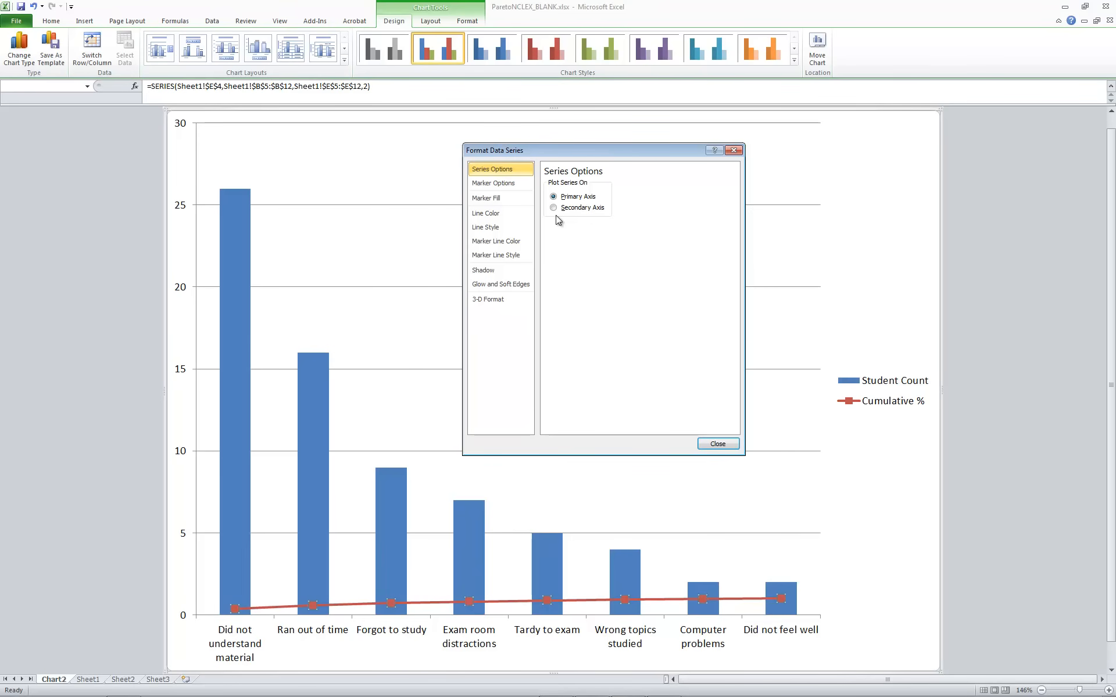
left_click(575, 209)
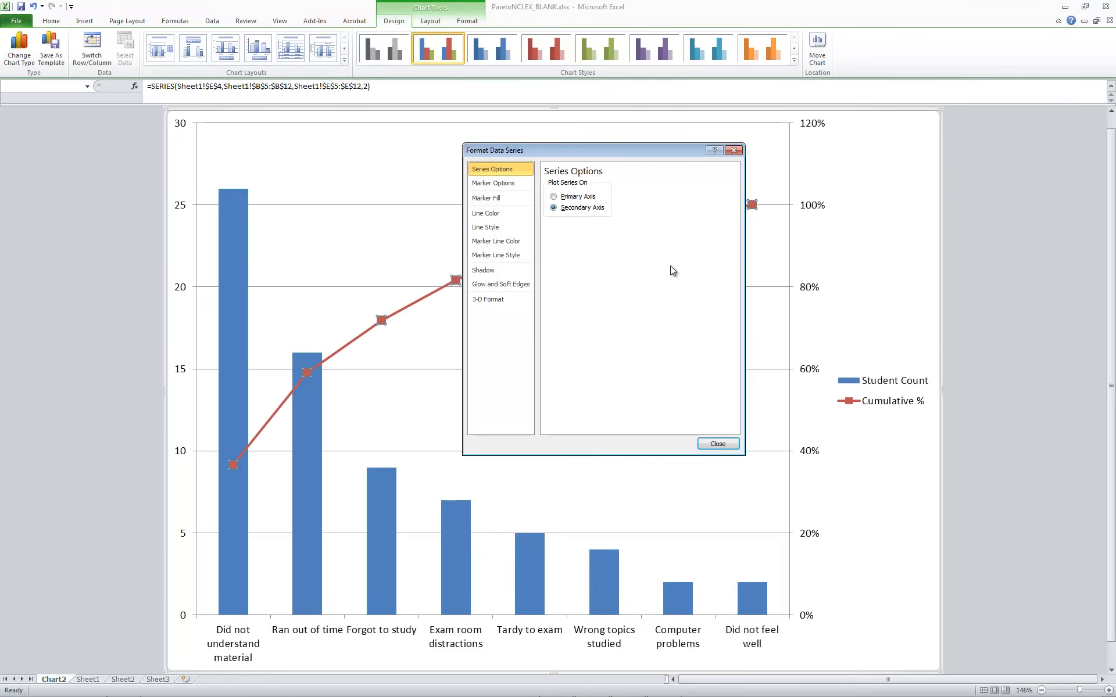
left_click(718, 444)
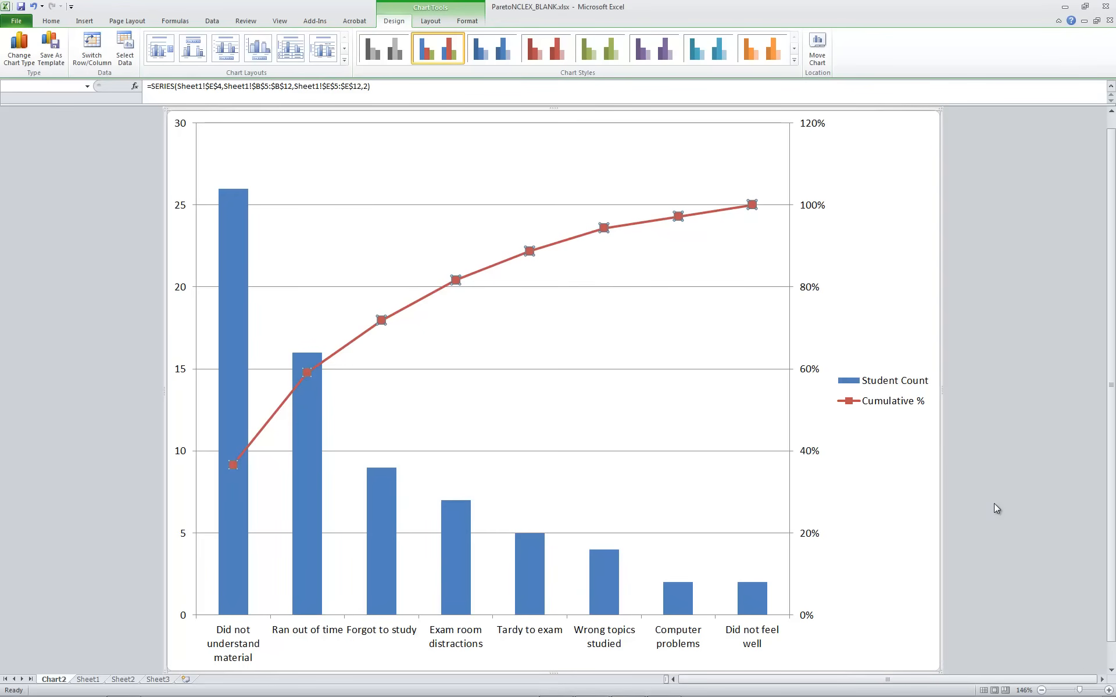
Add a new data series to the chart's data source and name it "80% Rule"
left_click(876, 213)
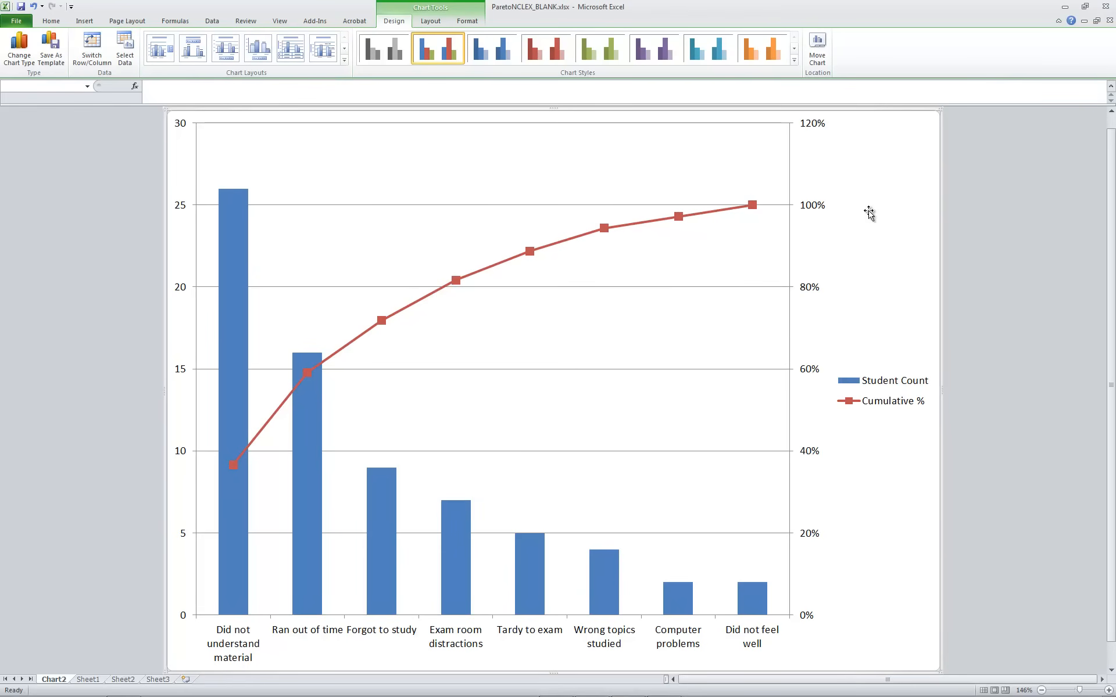
right_click(622, 166)
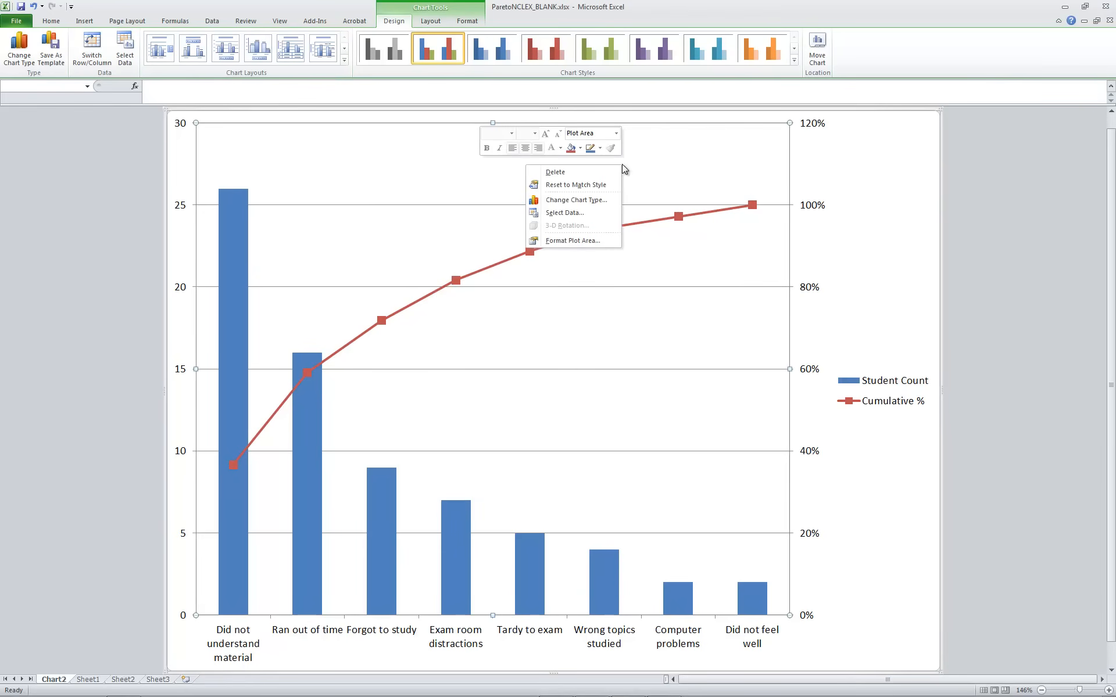
left_click(590, 214)
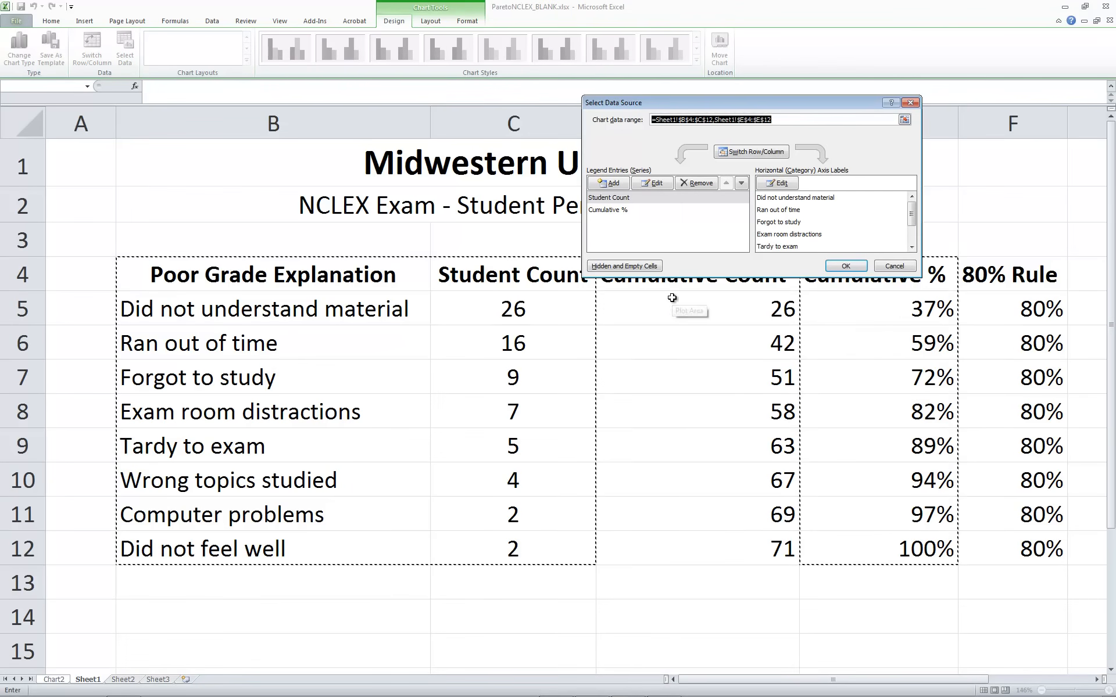
left_click_drag(639, 108, 230, 194)
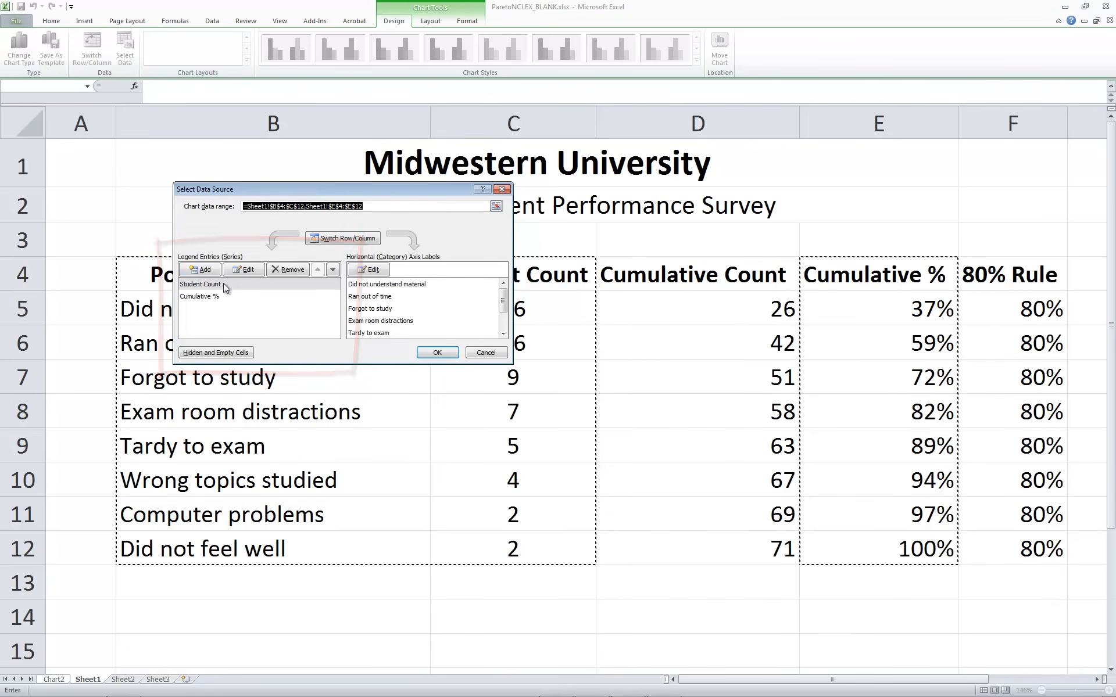
left_click(203, 271)
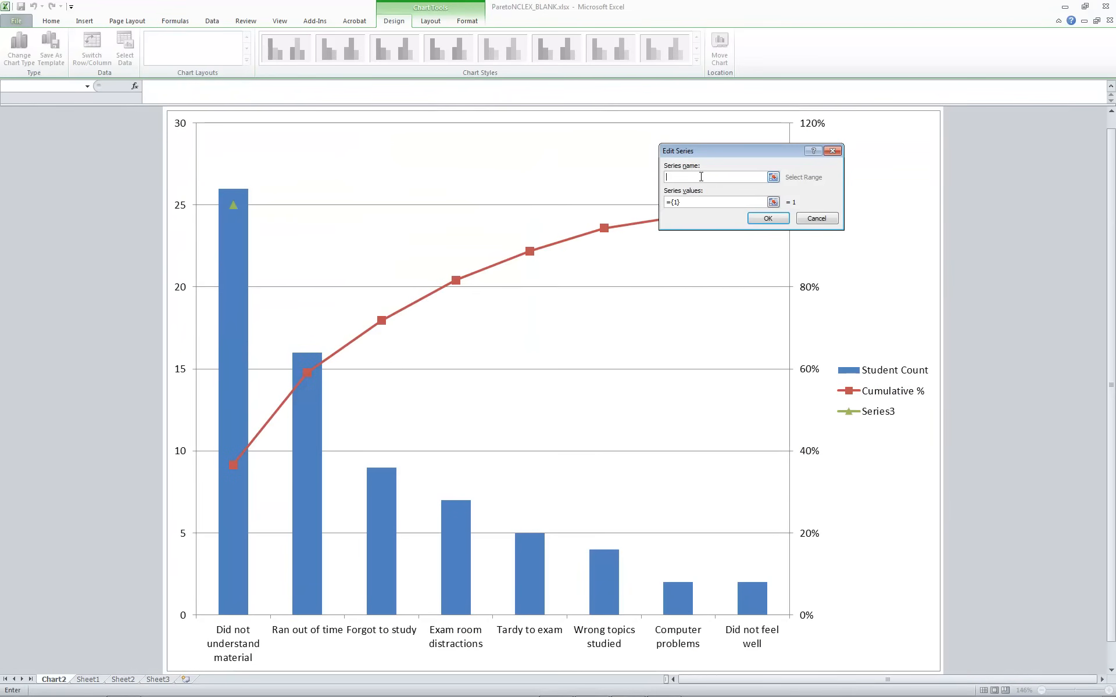
type("80% Ru")
key("BackSpace")
Set the new series' values to Sheet1 cells F5:F12 and apply the updated data source to the chart
left_click(773, 202)
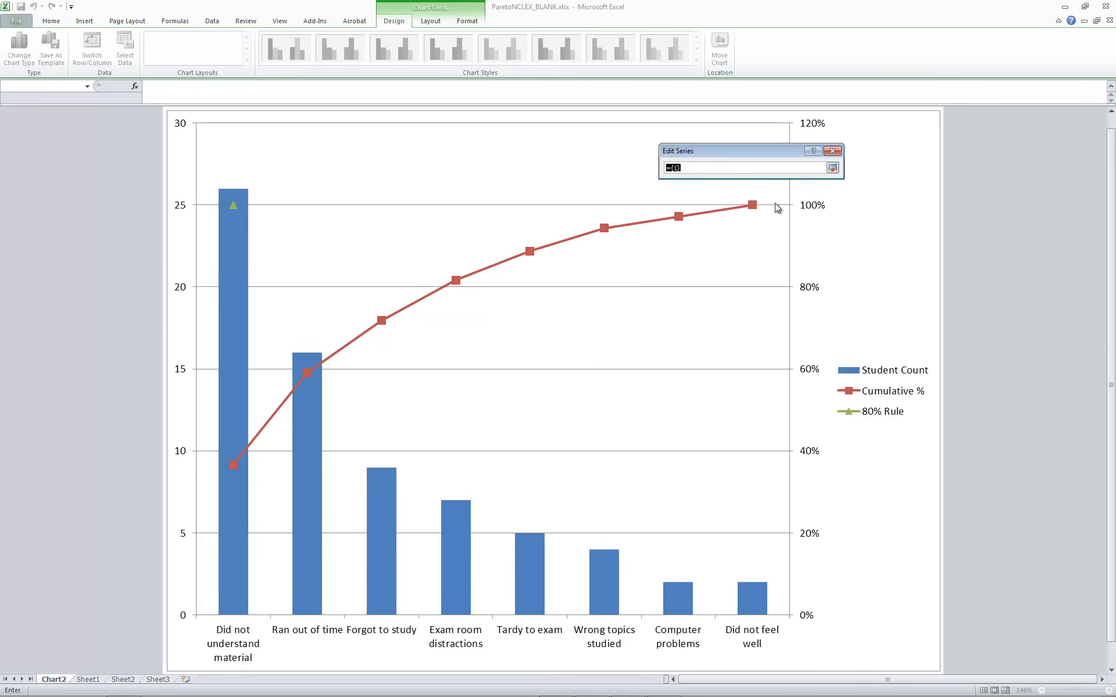
left_click(89, 680)
left_click_drag(1000, 301, 1022, 527)
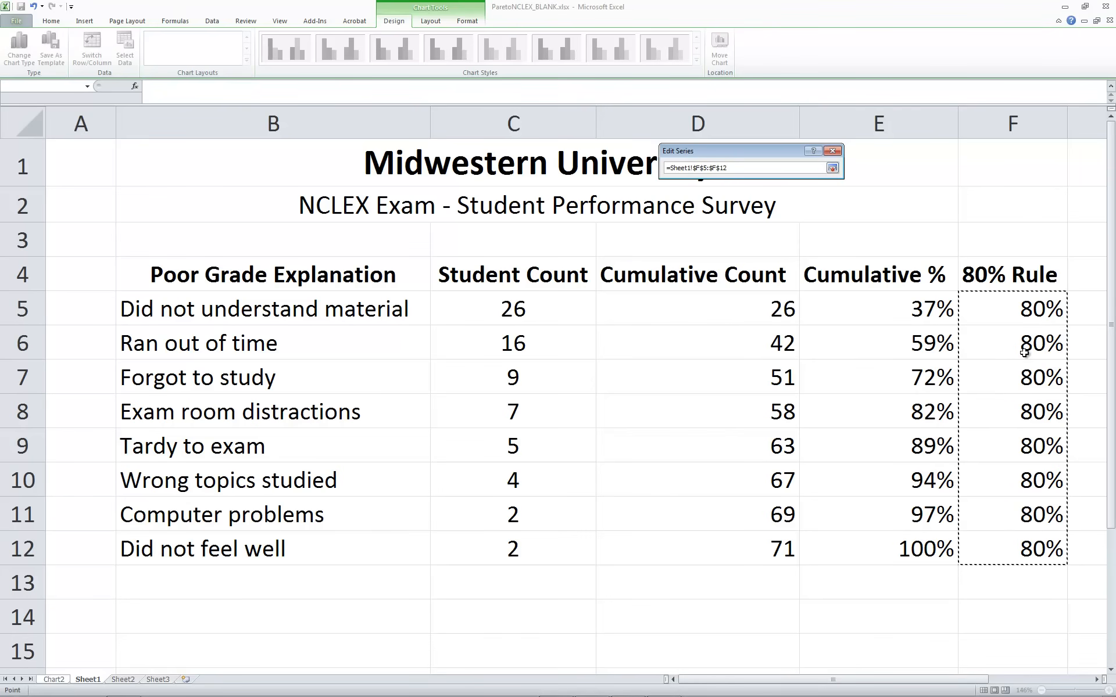
left_click(831, 171)
left_click(777, 218)
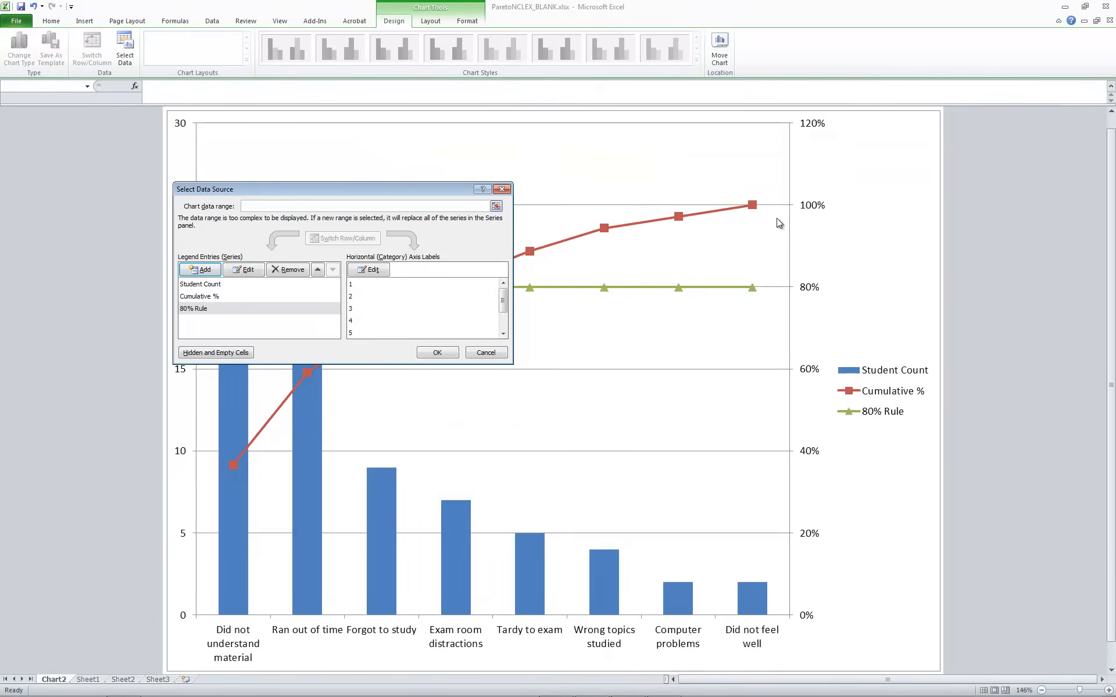
left_click(436, 352)
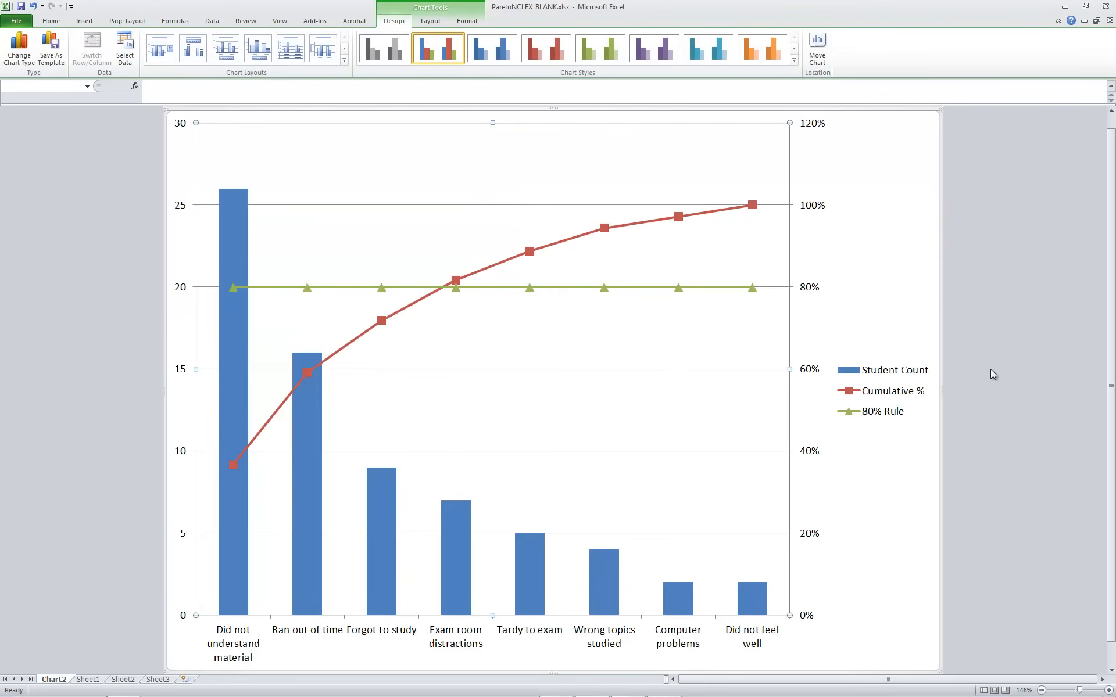